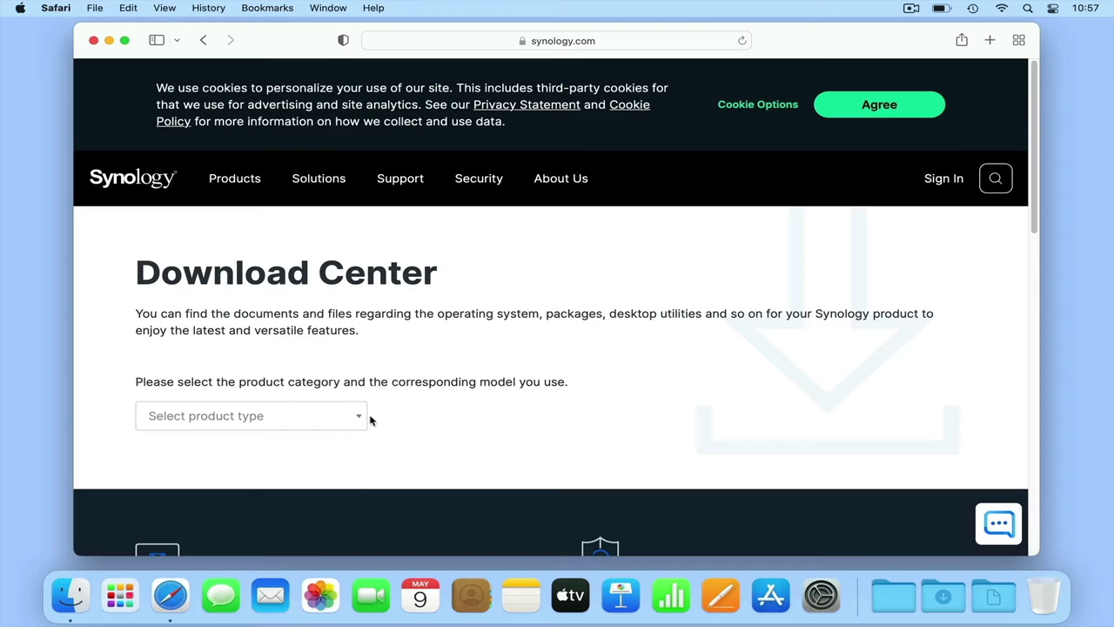
- Download Synology Assistant from the desktop utilities offered for the NAS model DS1520+
{"action": "left_click", "coordinate": [368, 415]}
{"action": "left_click", "coordinate": [301, 447]}
{"action": "left_click", "coordinate": [529, 423]}
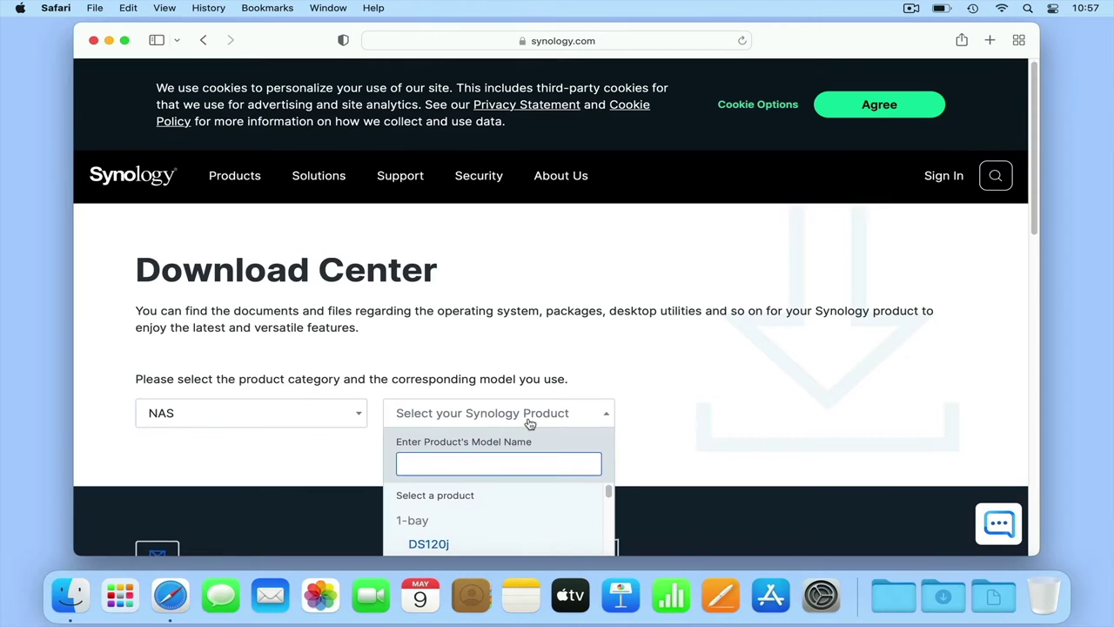
{"action": "scroll", "coordinate": [529, 422], "scroll_direction": "down", "scroll_amount": 3}
{"action": "type", "text": "ds1520"}
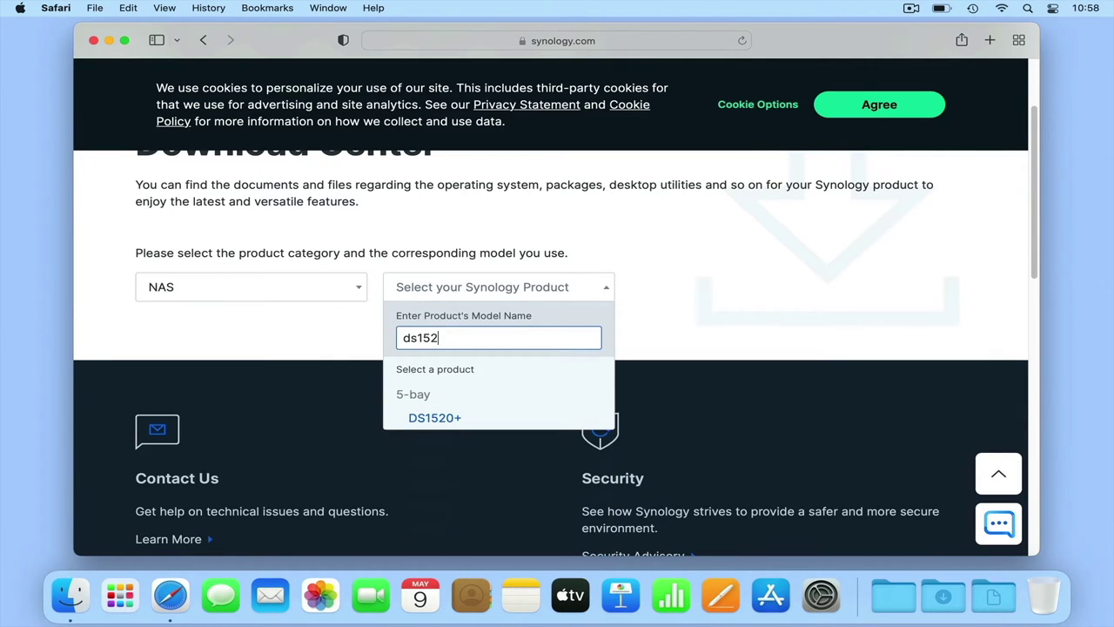
{"action": "left_click", "coordinate": [513, 427]}
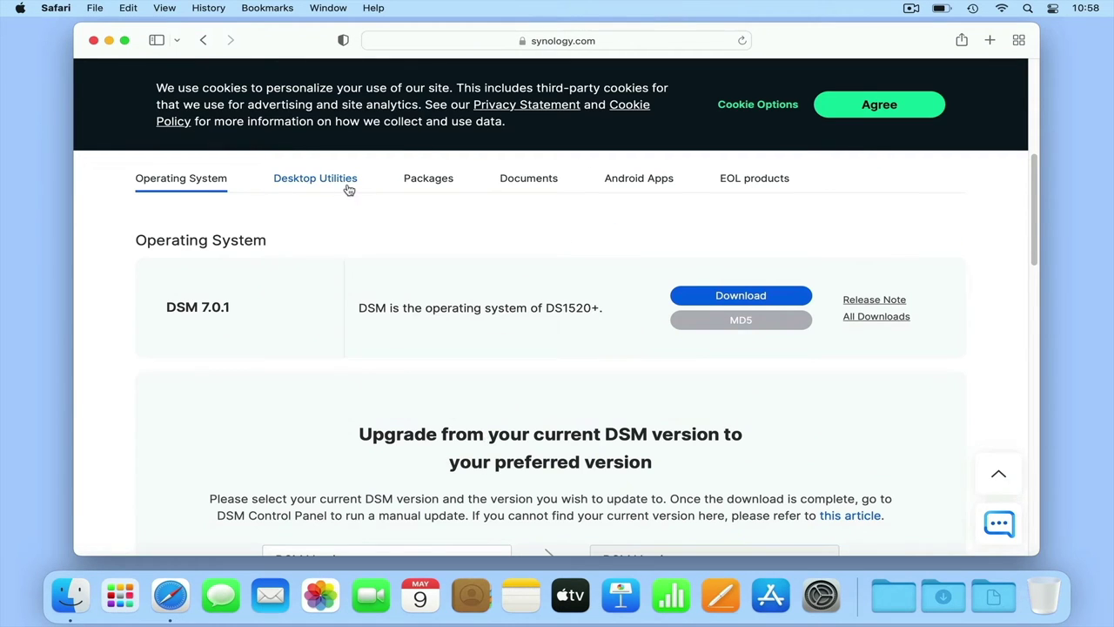
{"action": "left_click", "coordinate": [347, 190]}
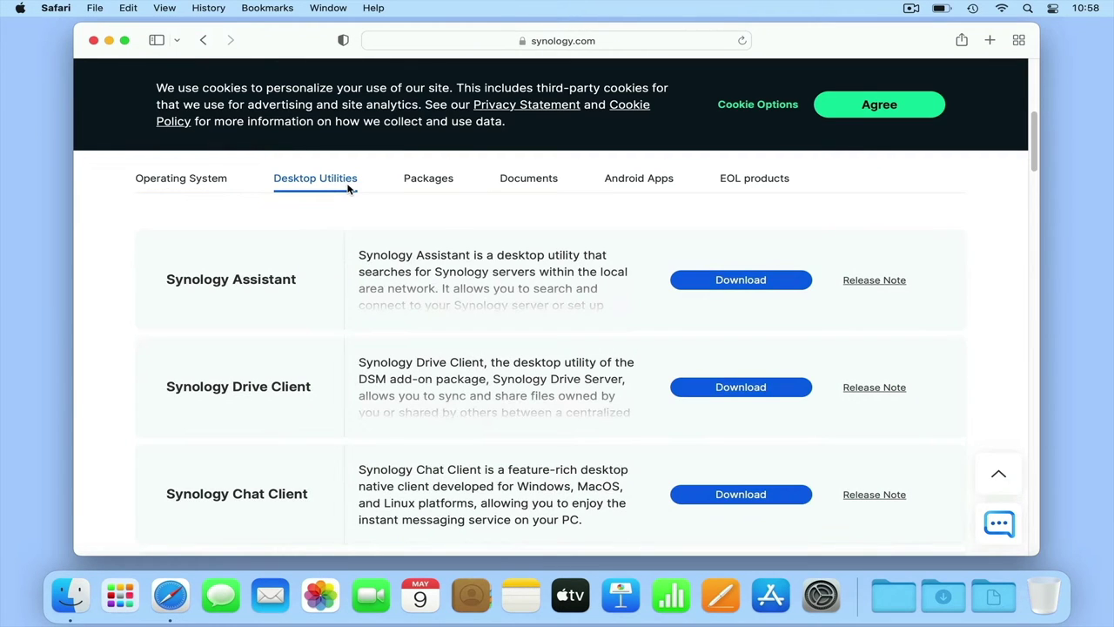
{"action": "left_click", "coordinate": [752, 288]}
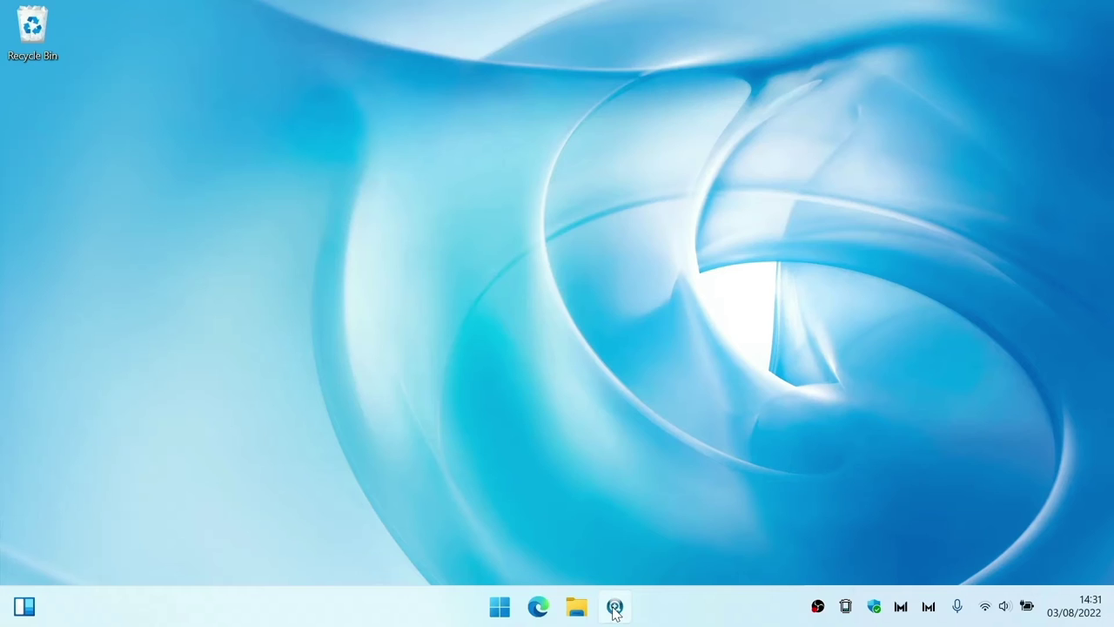
- Launch Synology Assistant on the Windows computer and reposition and widen its window to fit all server columns
{"action": "left_click", "coordinate": [615, 608]}
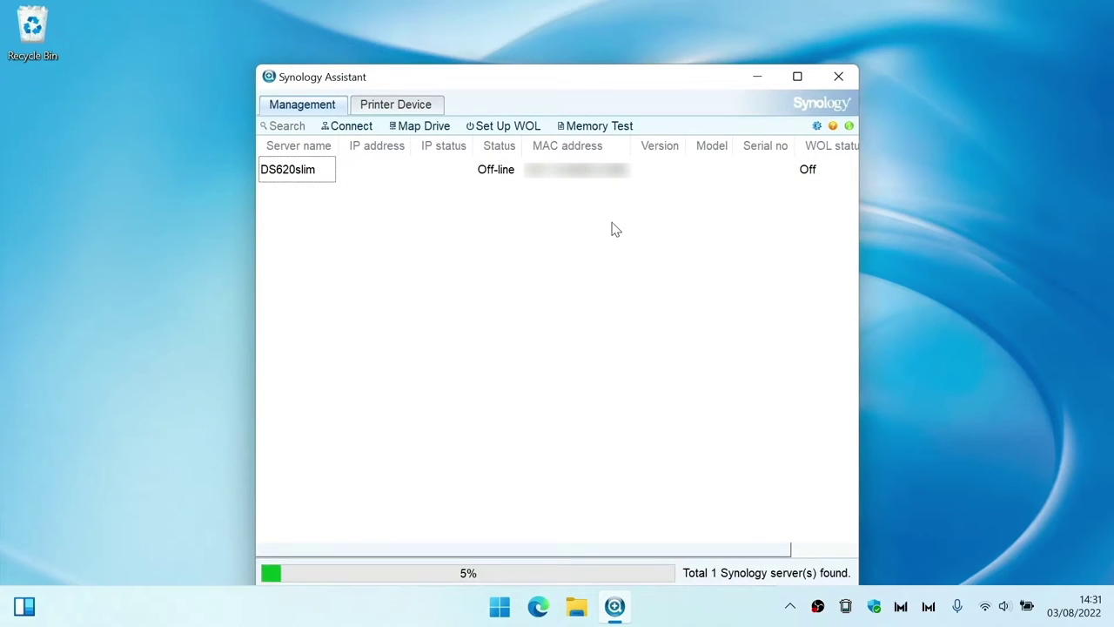
{"action": "left_click_drag", "start_coordinate": [580, 87], "coordinate": [426, 53]}
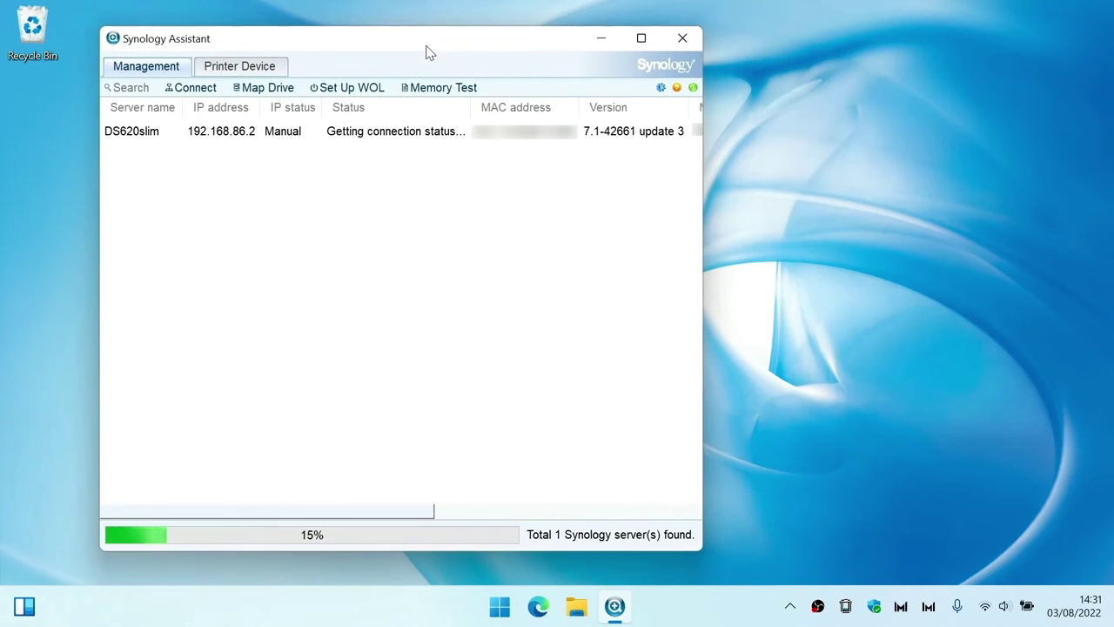
{"action": "left_click_drag", "start_coordinate": [704, 240], "coordinate": [933, 246]}
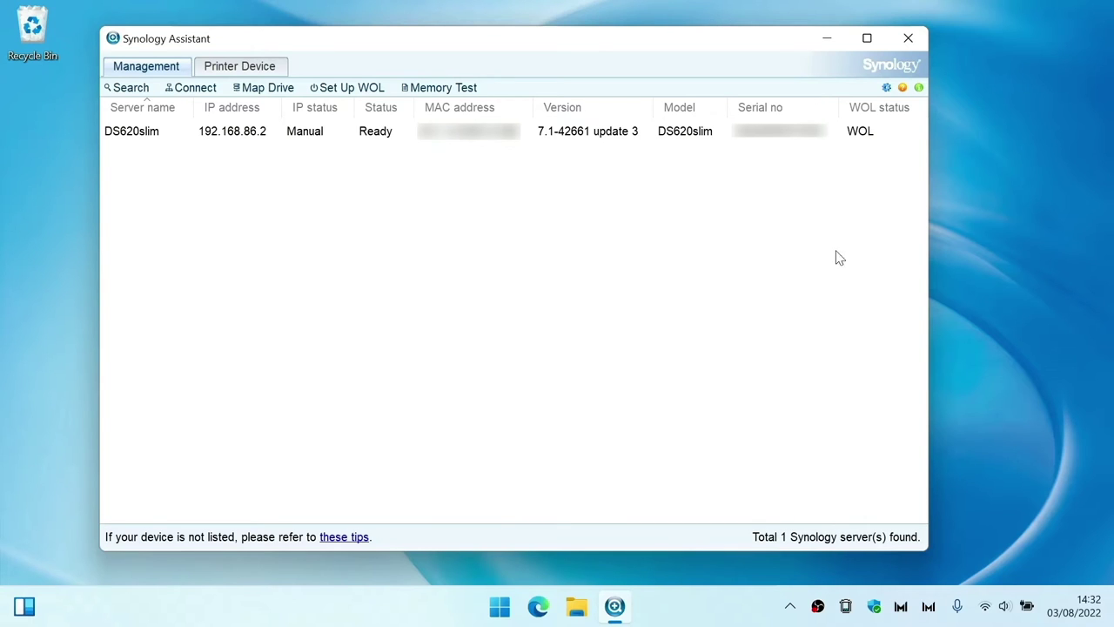
- Confirm the preferences with the Memory Test advanced service enabled, and open the memory diagnostic wizard for DS620slim
{"action": "left_click", "coordinate": [886, 88]}
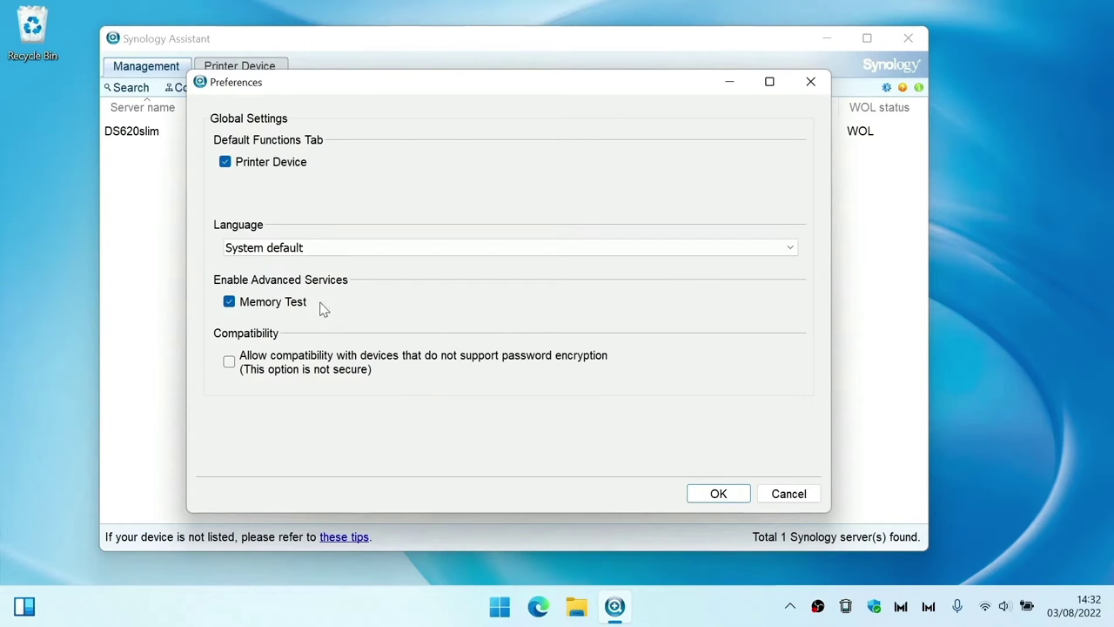
{"action": "left_click", "coordinate": [706, 495]}
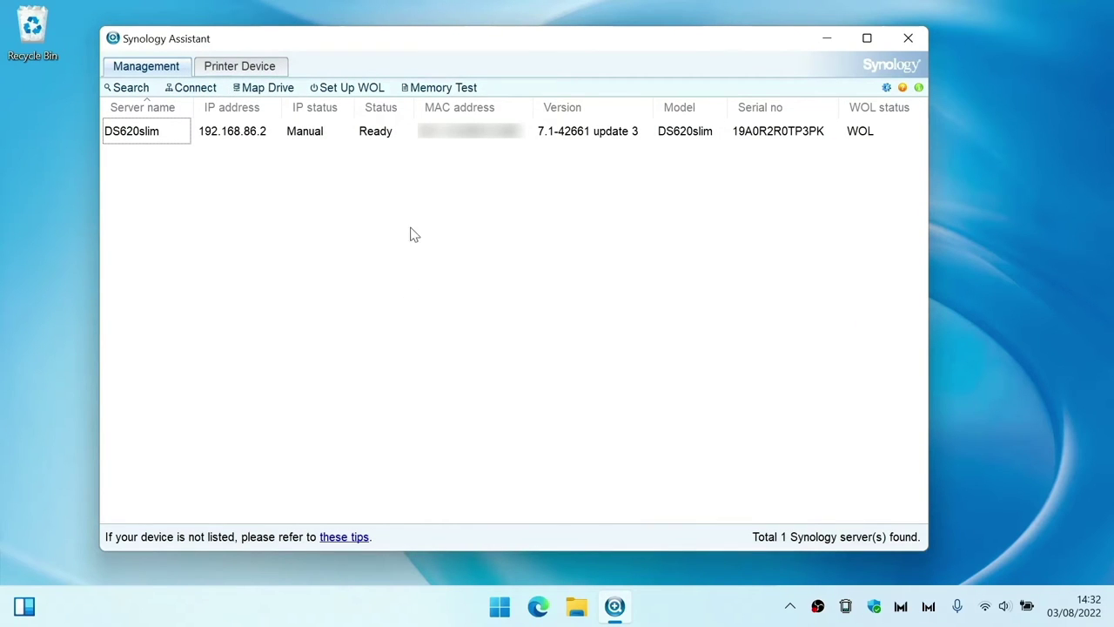
{"action": "left_click", "coordinate": [430, 138]}
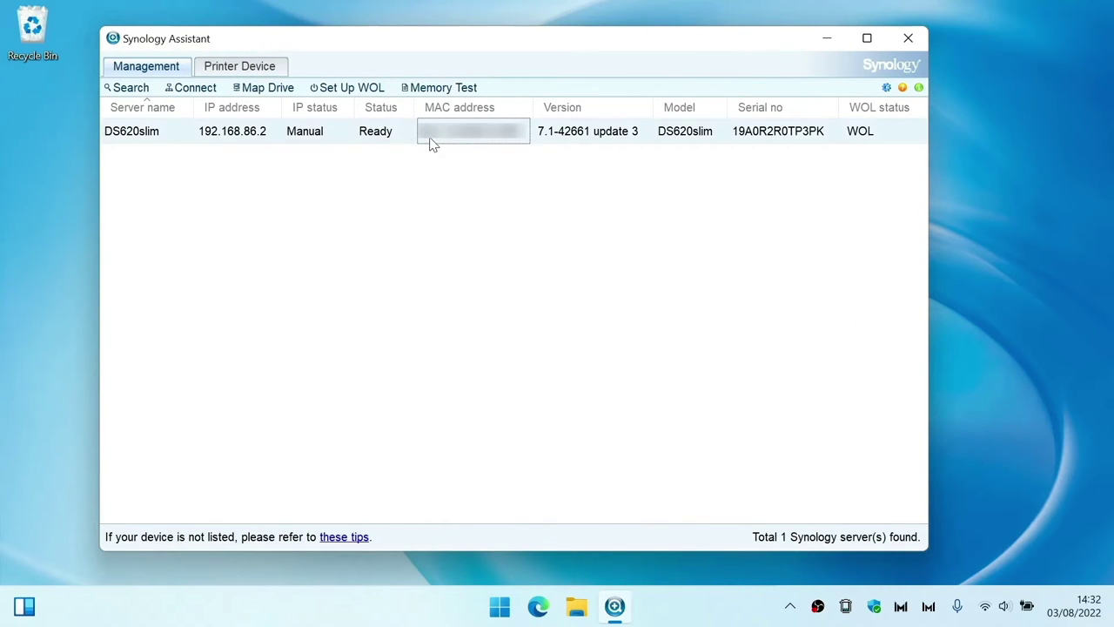
{"action": "left_click", "coordinate": [469, 88]}
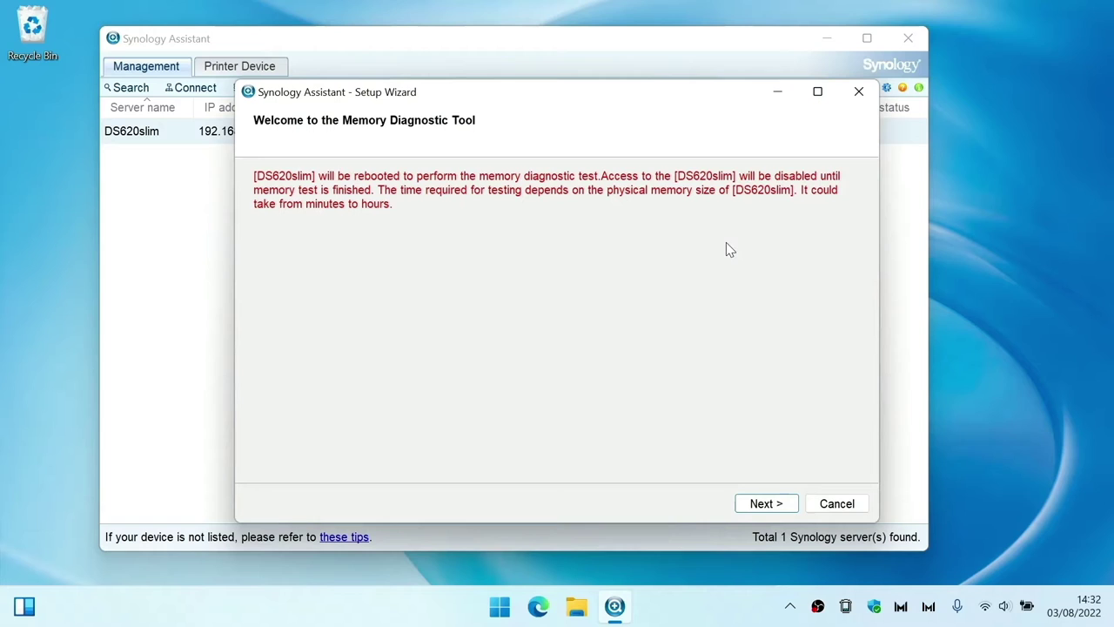
- Start the memory test on DS620slim by entering the administrator's account and password, and finish the wizard
{"action": "left_click", "coordinate": [778, 507]}
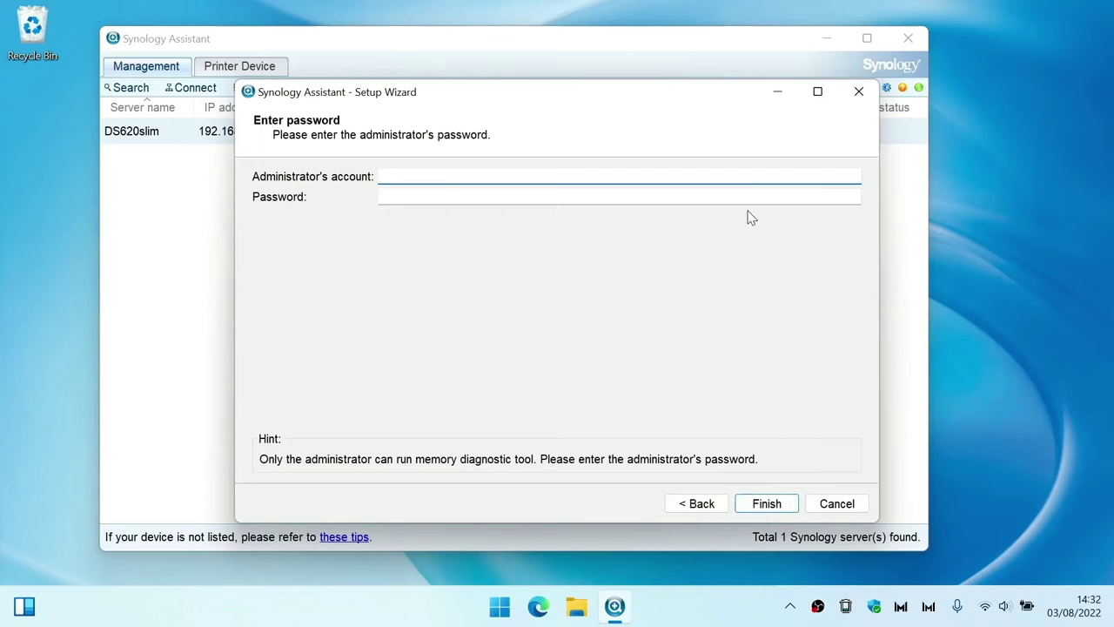
{"action": "type", "text": "administrator"}
{"action": "key", "text": "Tab"}
{"action": "type", "text": "*********"}
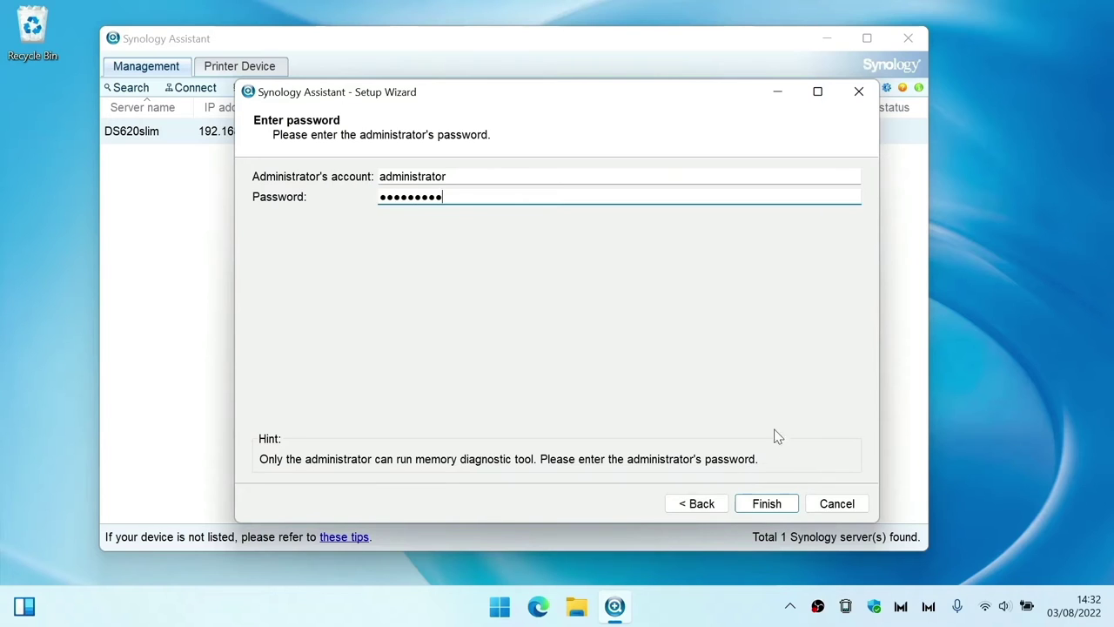
{"action": "left_click", "coordinate": [775, 505]}
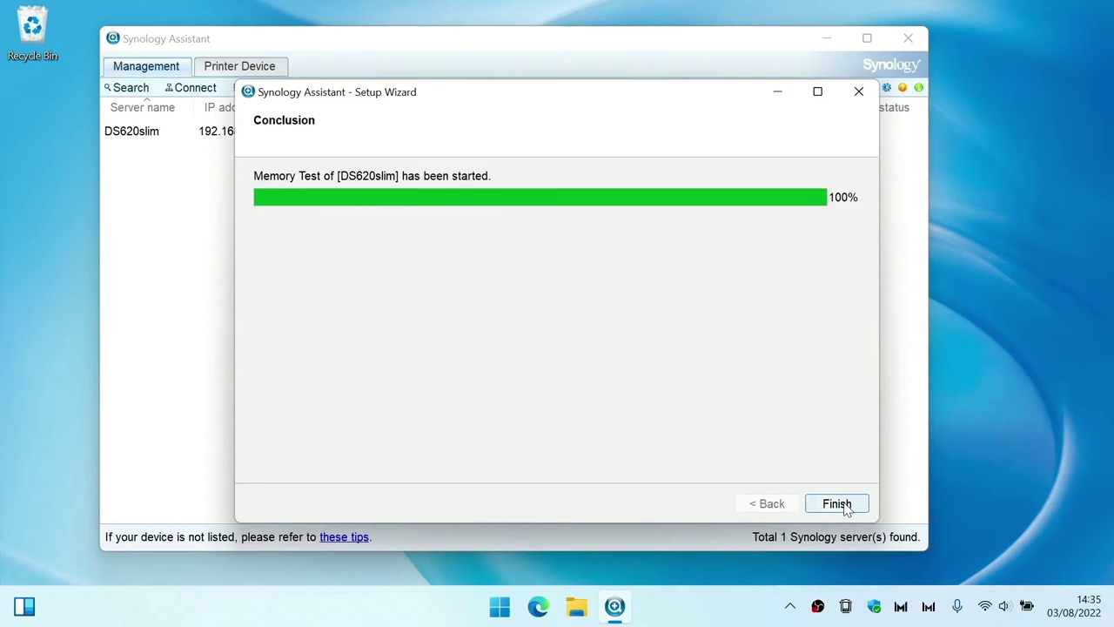
{"action": "left_click", "coordinate": [837, 505]}
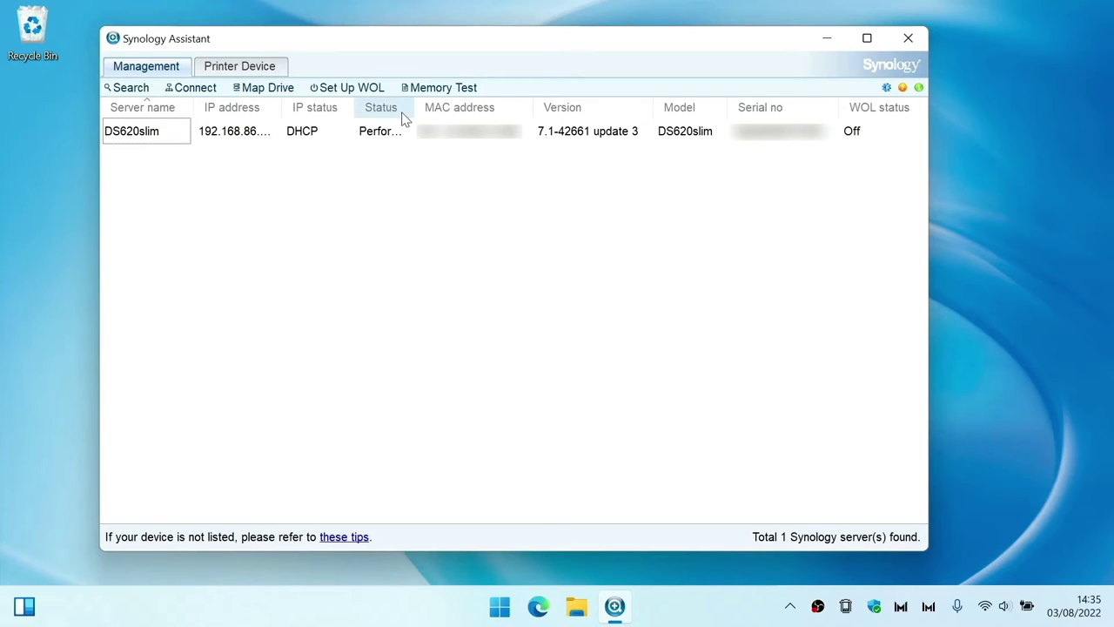
- Widen the Status column, check DS620slim's status during and after the memory test, and close Synology Assistant
{"action": "left_click_drag", "start_coordinate": [416, 108], "coordinate": [456, 107]}
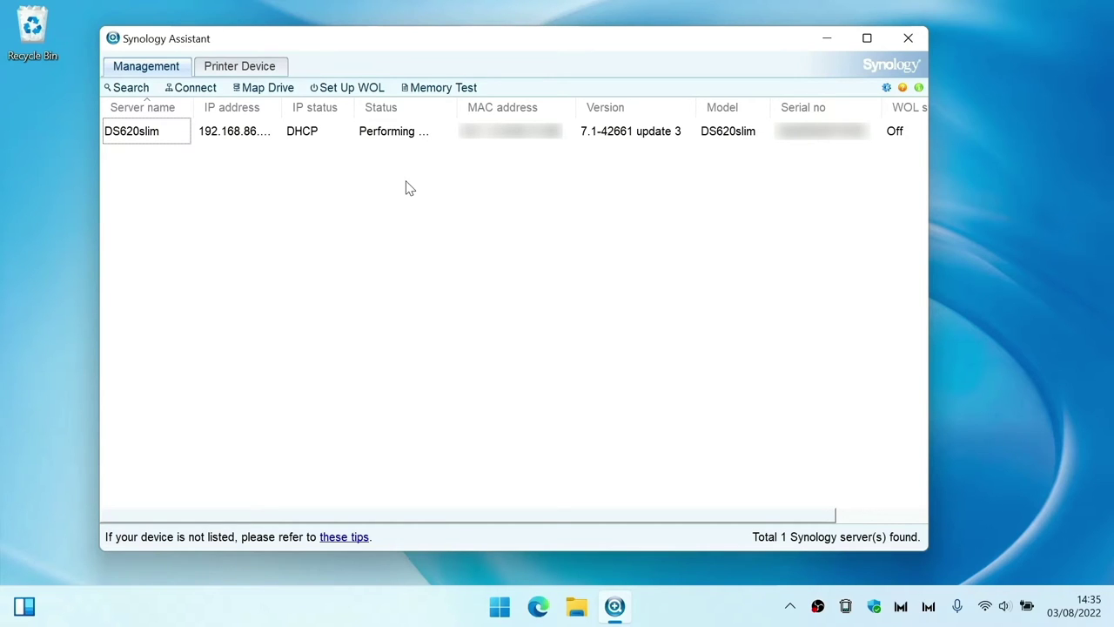
{"action": "left_click", "coordinate": [393, 132]}
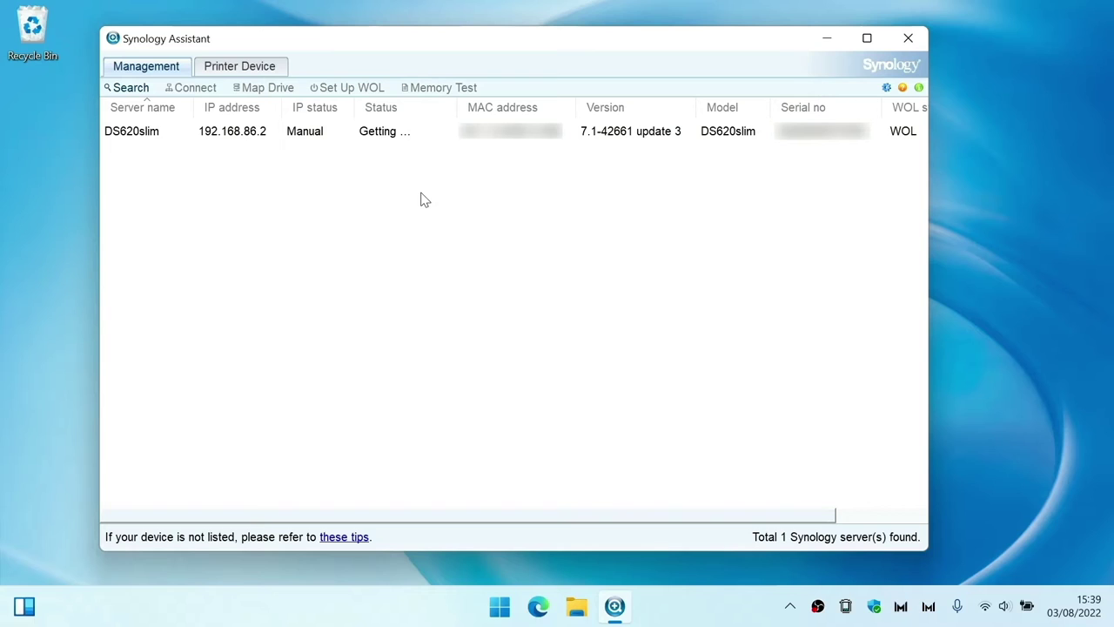
{"action": "left_click", "coordinate": [403, 135]}
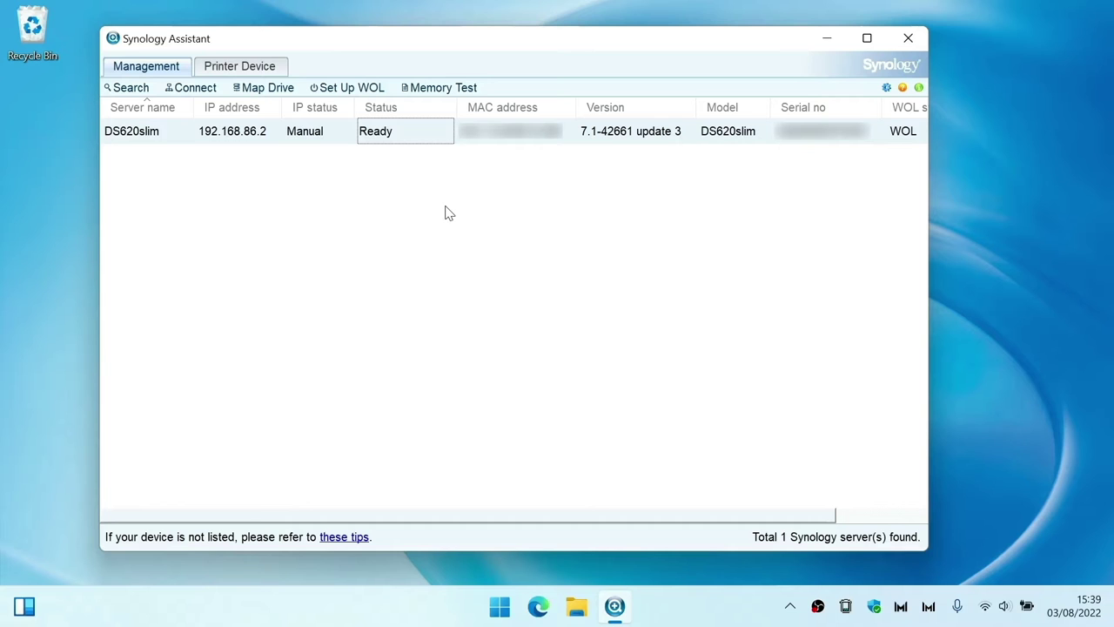
{"action": "left_click", "coordinate": [912, 39]}
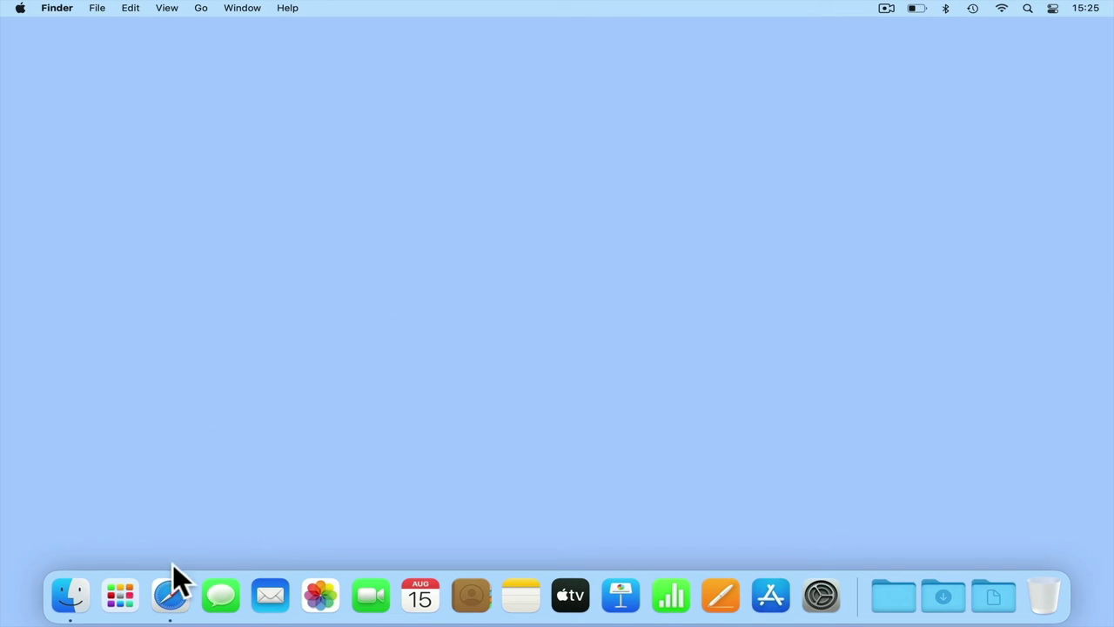
- Switch to Safari on the Mac and sign in to DSM at 192.168.86.2:5000 with the administrator account and its password
{"action": "left_click", "coordinate": [170, 596]}
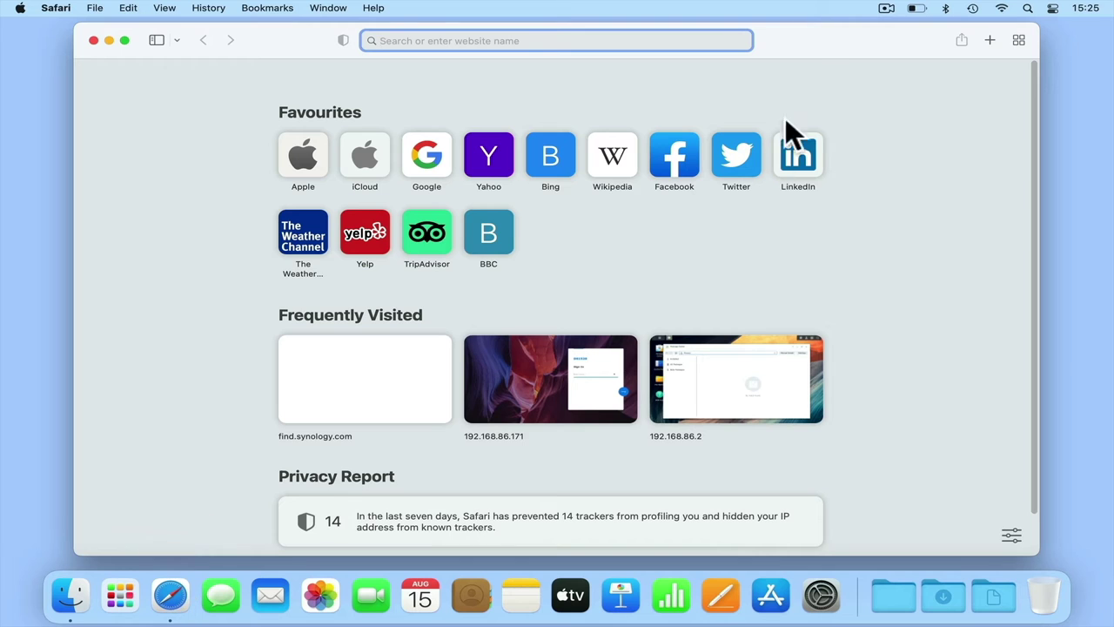
{"action": "type", "text": "192"}
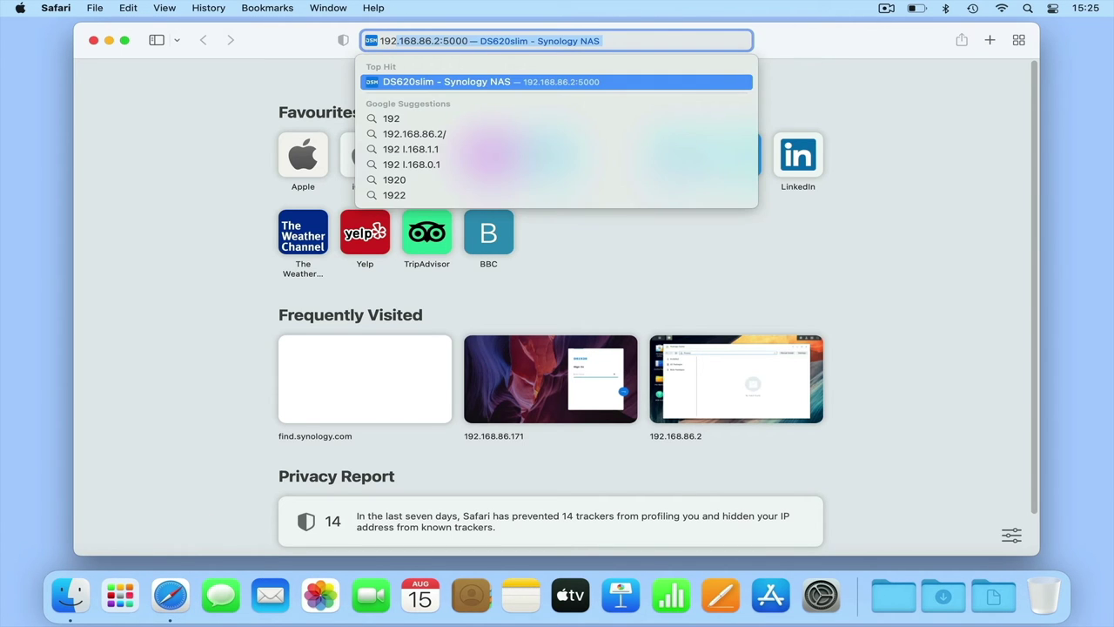
{"action": "key", "text": "Return"}
{"action": "type", "text": "administrato"}
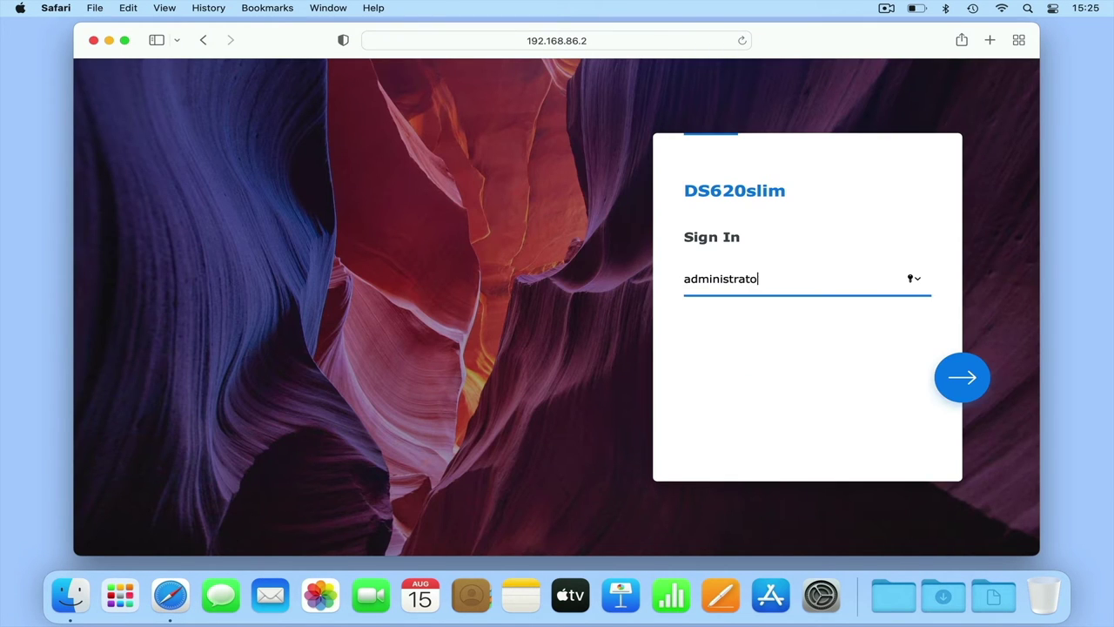
{"action": "type", "text": "r"}
{"action": "key", "text": "Return"}
{"action": "type", "text": "•••••••••"}
{"action": "key", "text": "Return"}
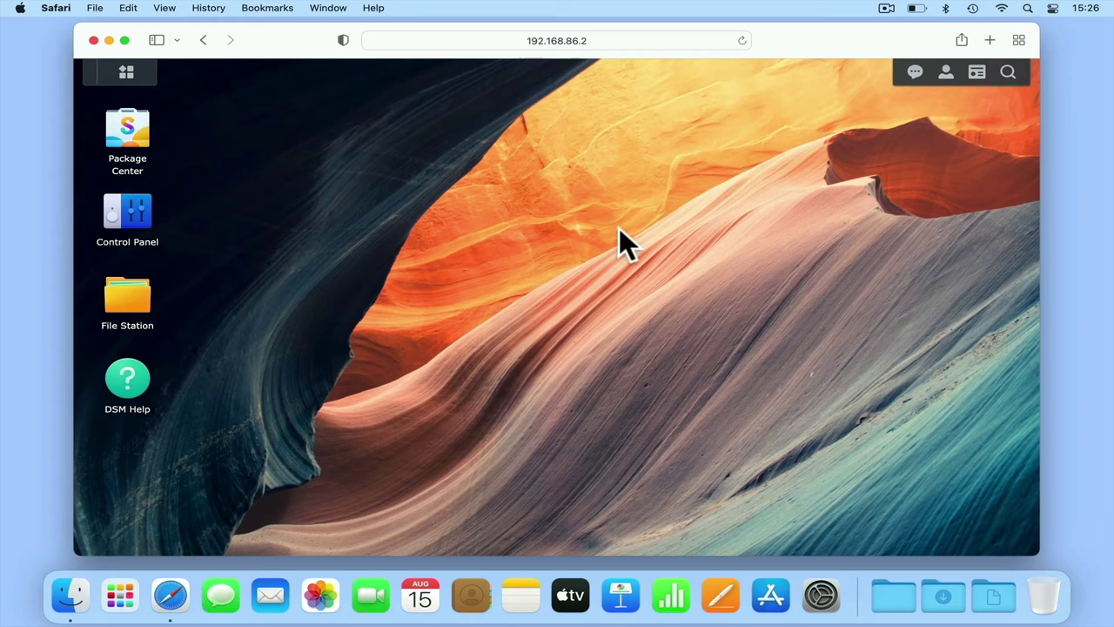
- Enable the SSH service on port 22 in the Terminal & SNMP settings and allow that port through the firewall
{"action": "left_click", "coordinate": [144, 225]}
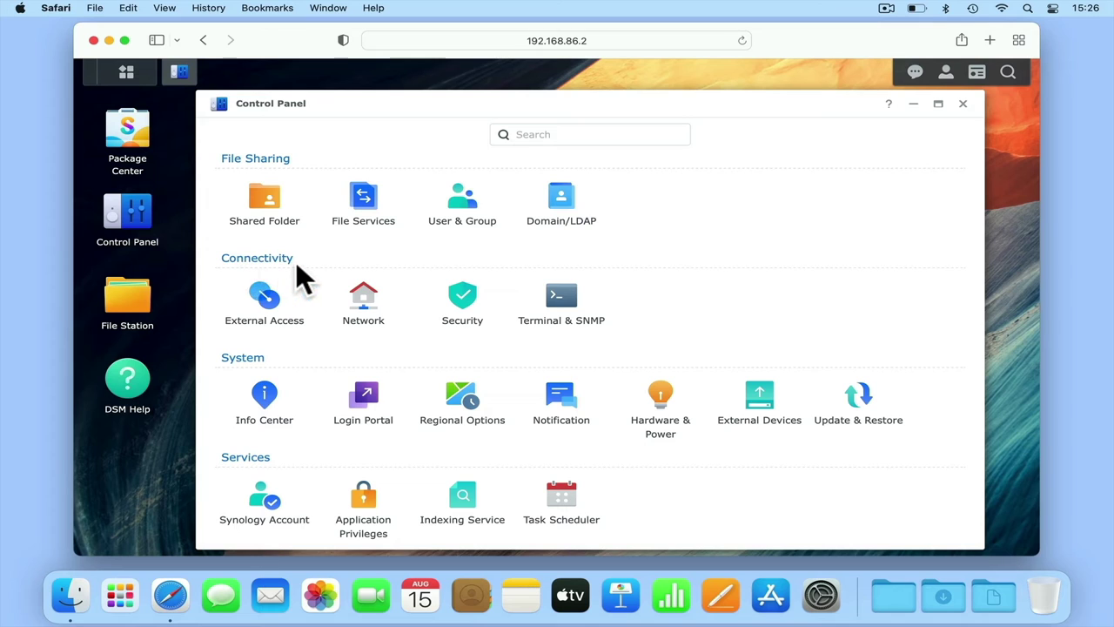
{"action": "left_click", "coordinate": [573, 314]}
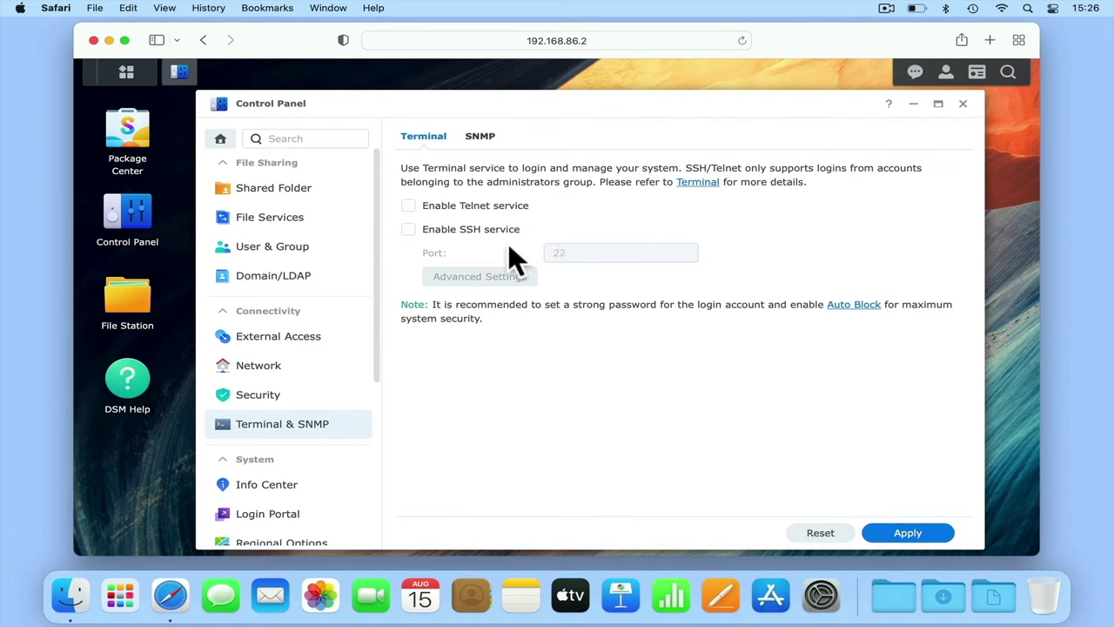
{"action": "left_click", "coordinate": [409, 230]}
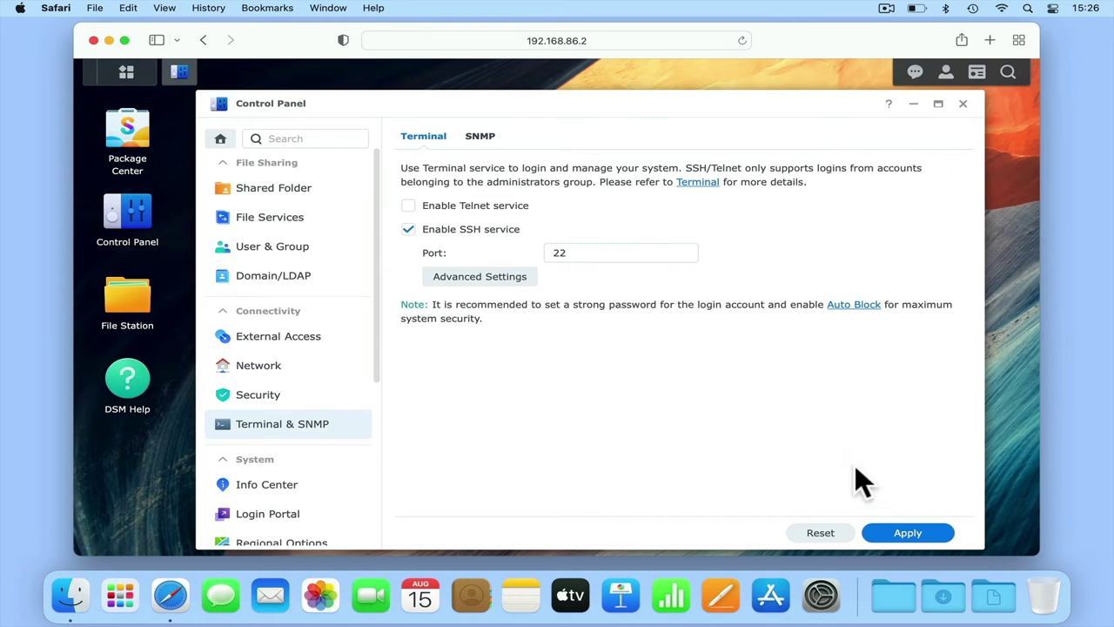
{"action": "left_click", "coordinate": [902, 537]}
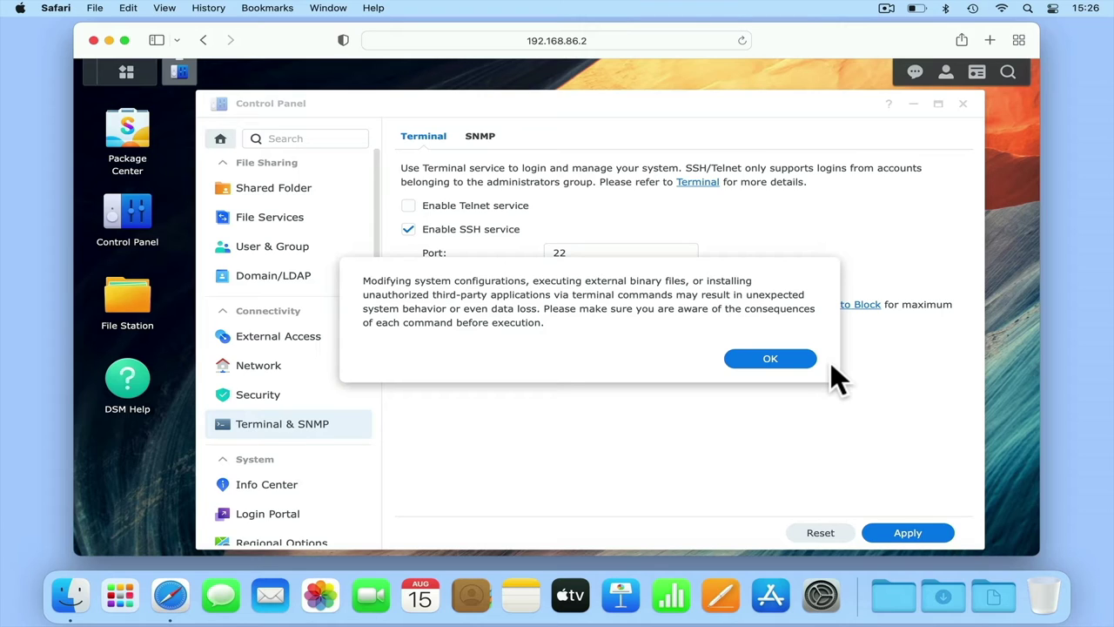
{"action": "left_click", "coordinate": [789, 364]}
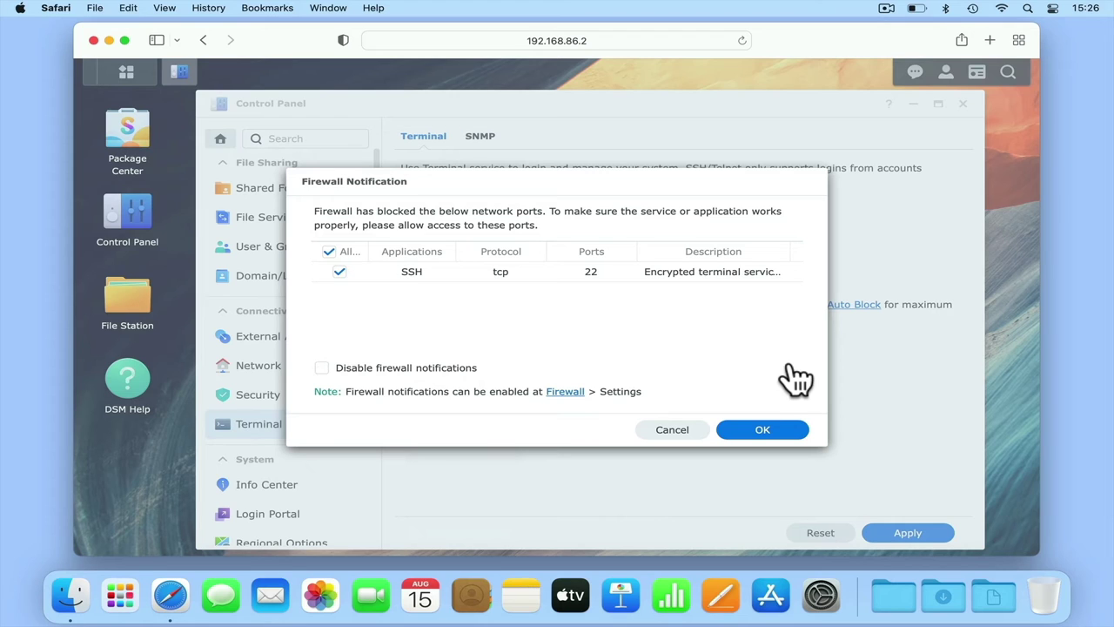
{"action": "left_click", "coordinate": [786, 431]}
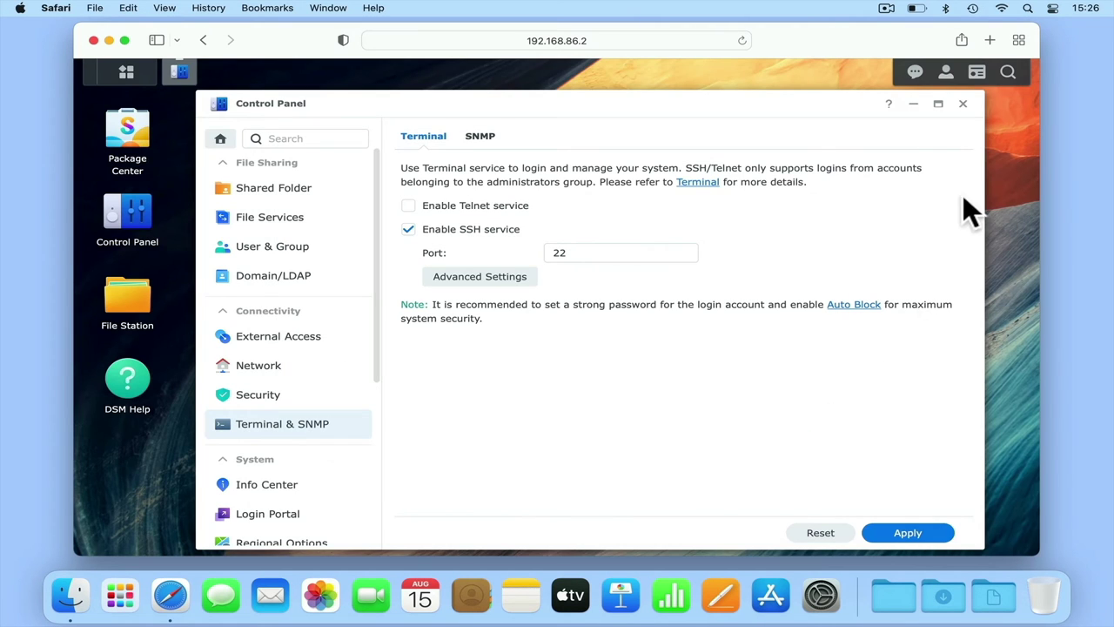
- Close the Control Panel, sign out of DSM and close the Safari window
{"action": "left_click", "coordinate": [963, 104]}
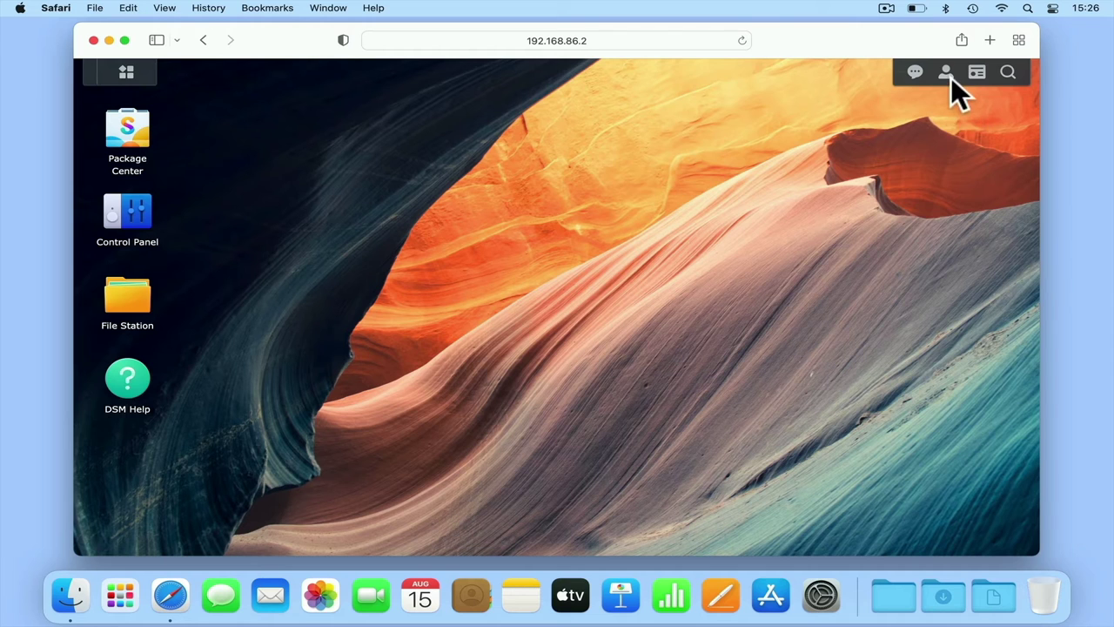
{"action": "left_click", "coordinate": [946, 74]}
{"action": "left_click", "coordinate": [925, 253]}
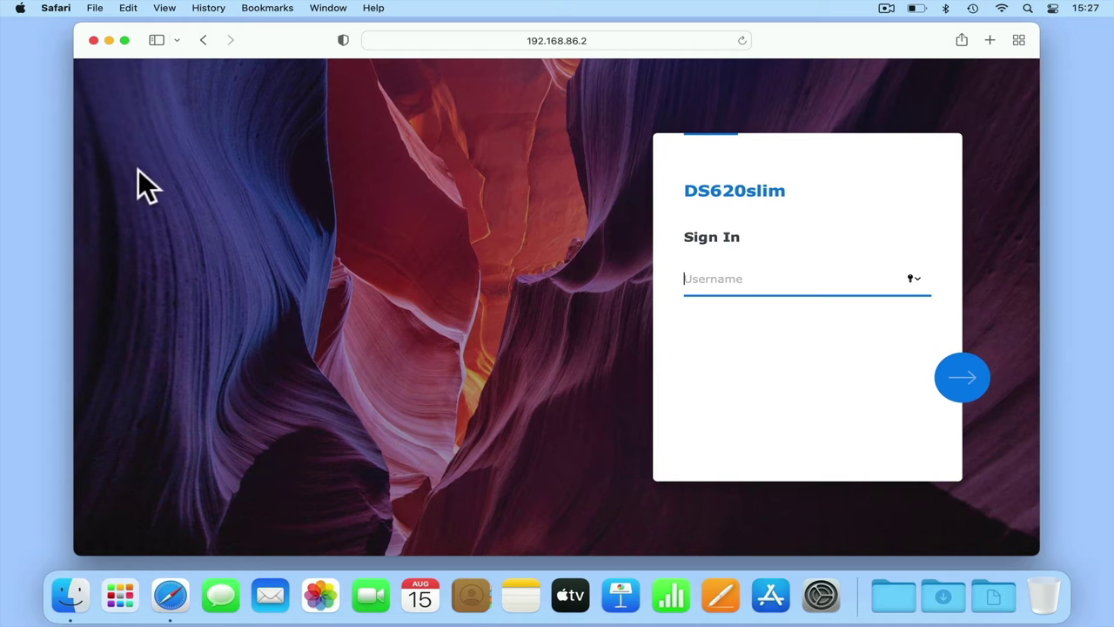
{"action": "left_click", "coordinate": [94, 40]}
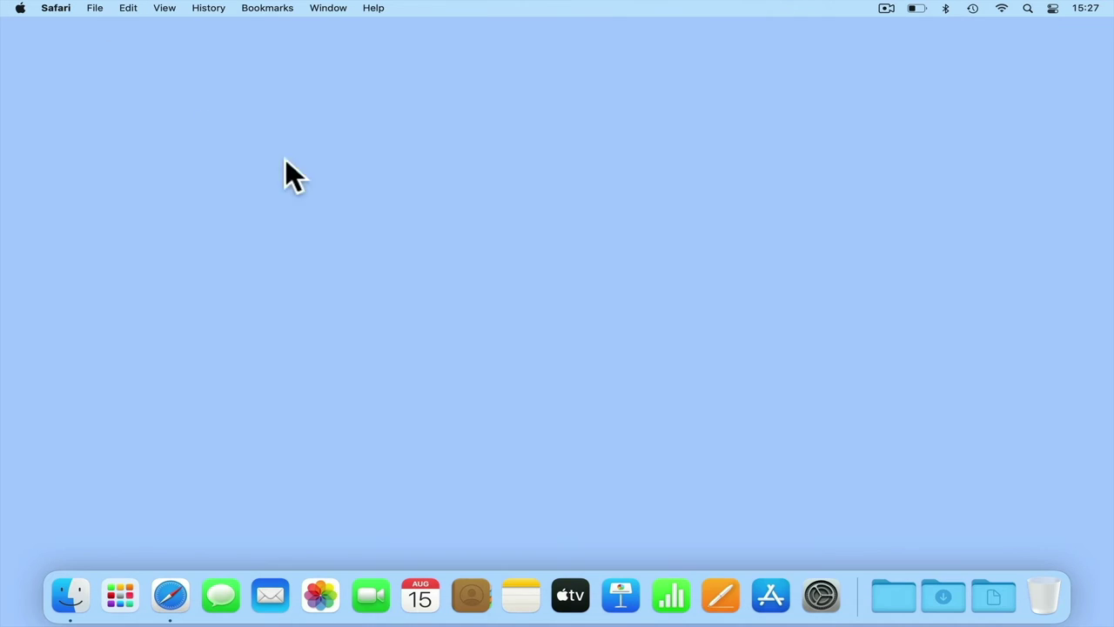
- Switch to the Windows PC, search for terminal, open the Terminal app and maximize its window
{"action": "left_click", "coordinate": [546, 233]}
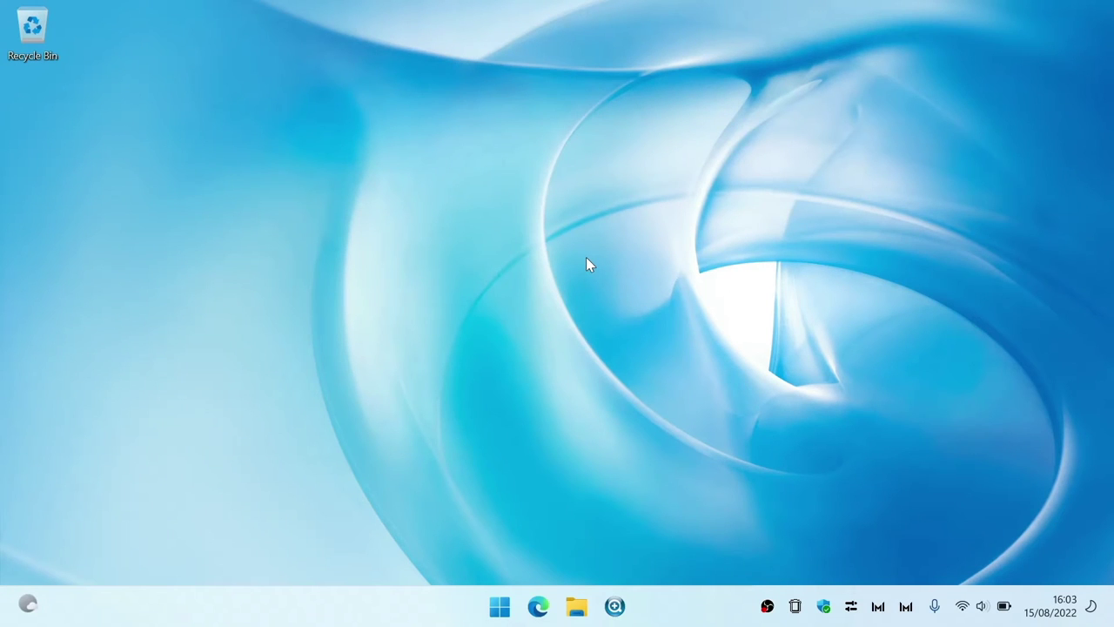
{"action": "left_click", "coordinate": [510, 611]}
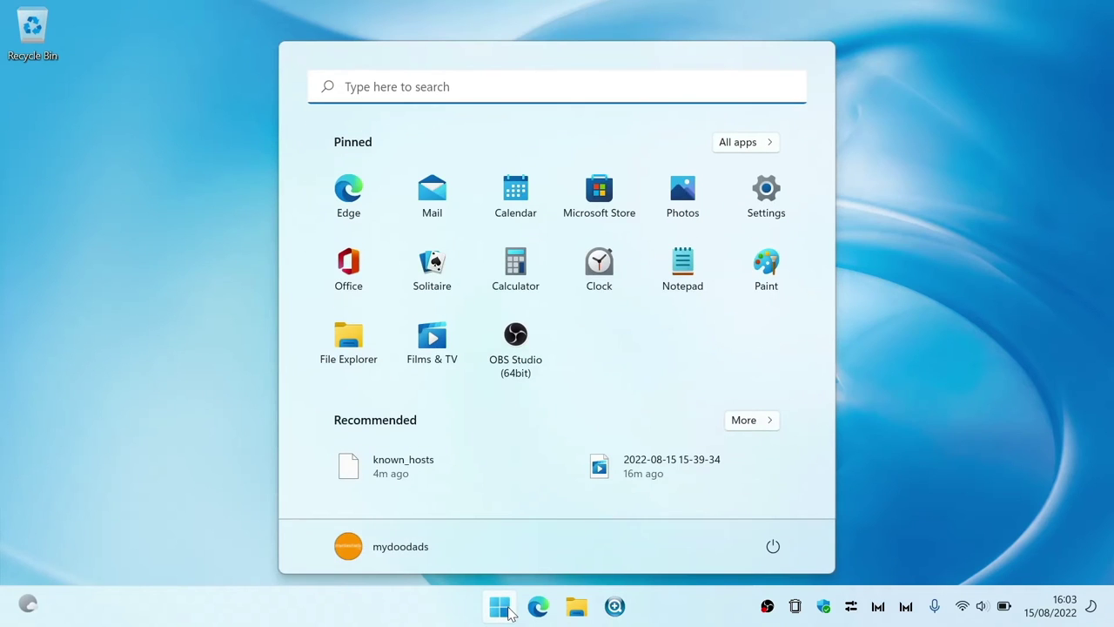
{"action": "type", "text": "terminal"}
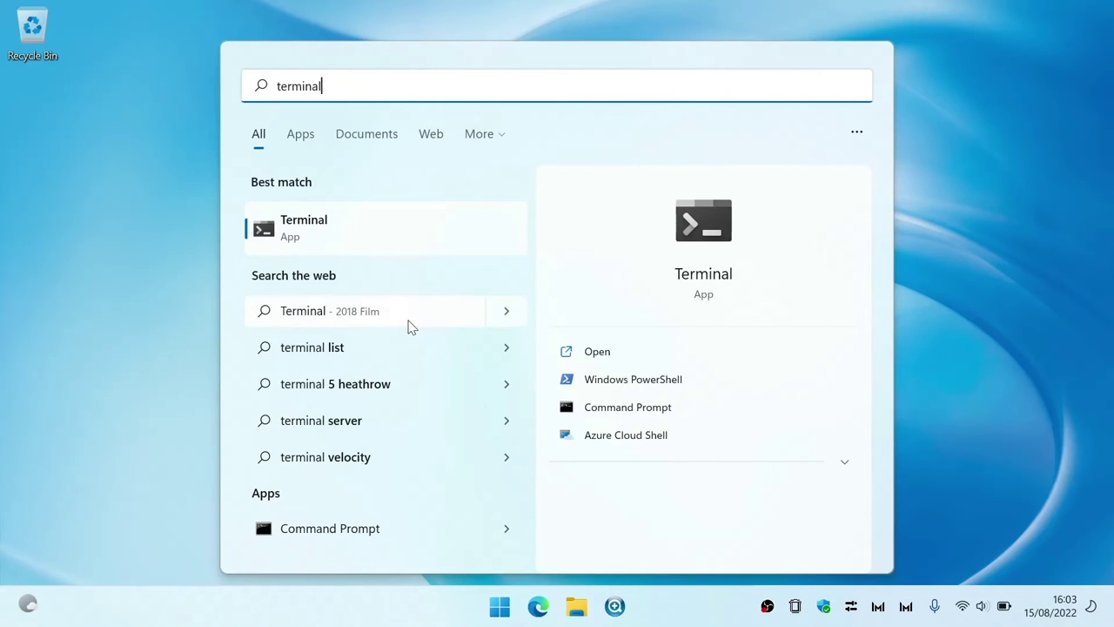
{"action": "left_click", "coordinate": [377, 236]}
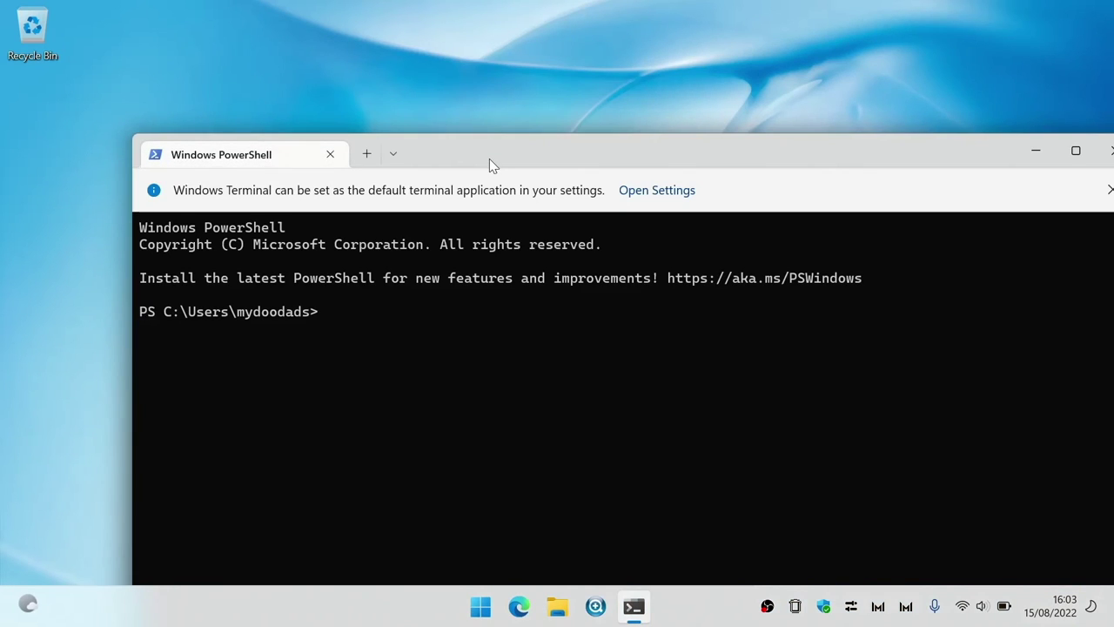
{"action": "left_click_drag", "start_coordinate": [489, 158], "coordinate": [425, 7]}
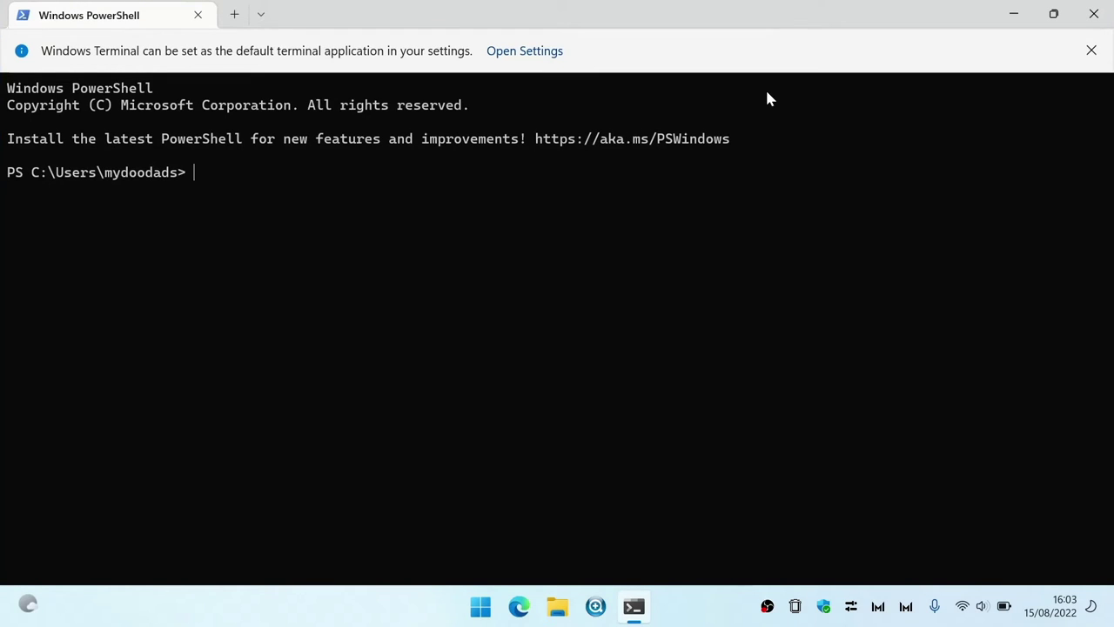
{"action": "type", "text": "ssh administrator"}
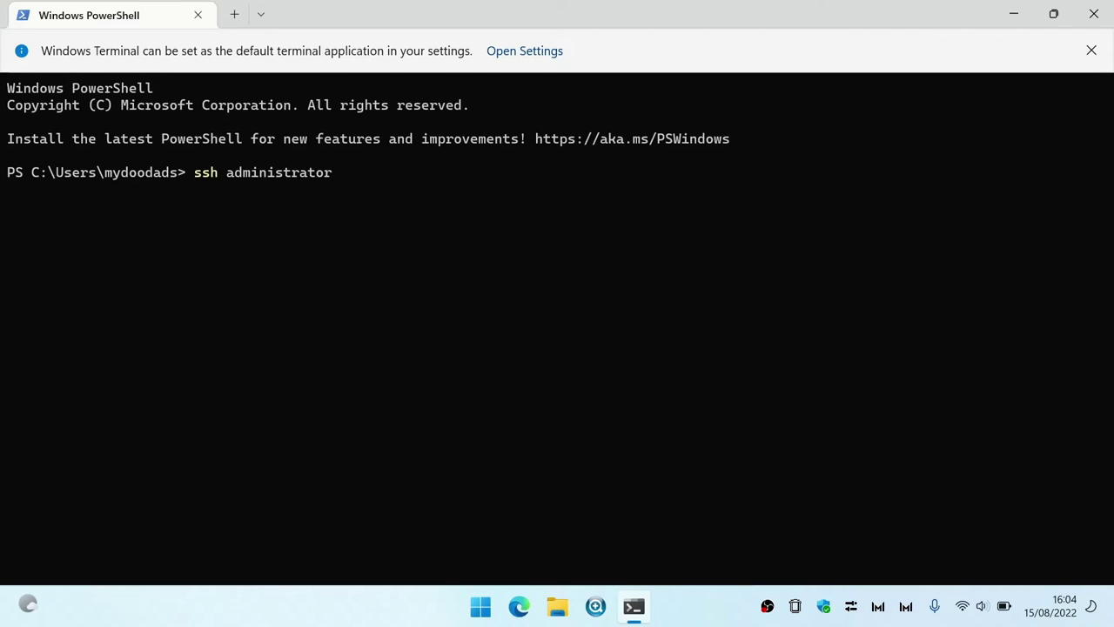
{"action": "type", "text": "@192.168.86.2"}
{"action": "key", "text": "Return"}
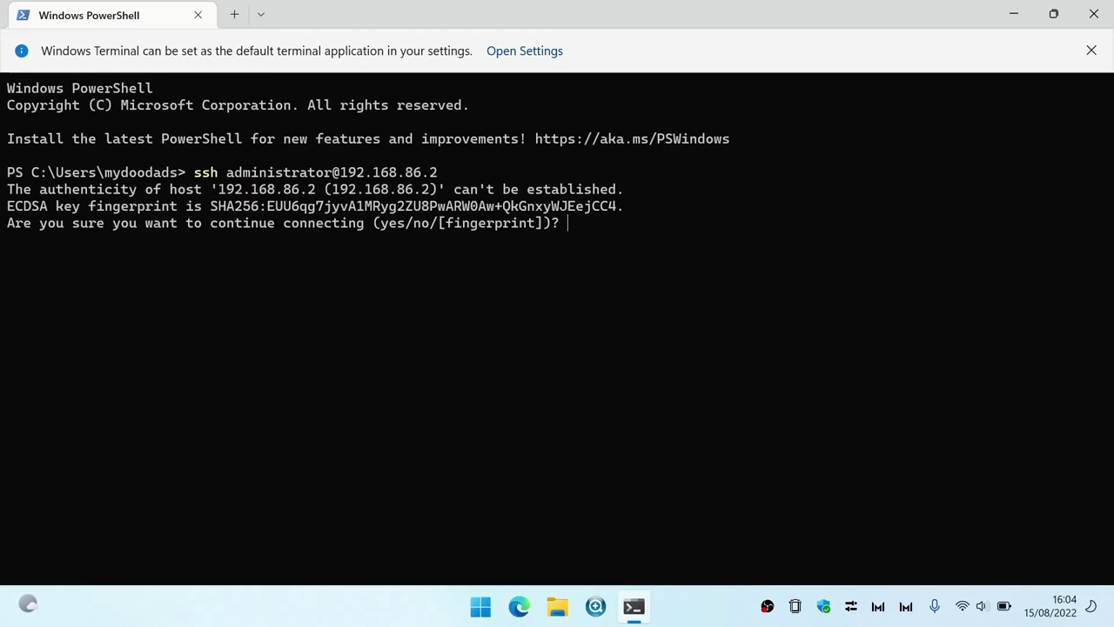
{"action": "type", "text": "yes"}
{"action": "key", "text": "Return"}
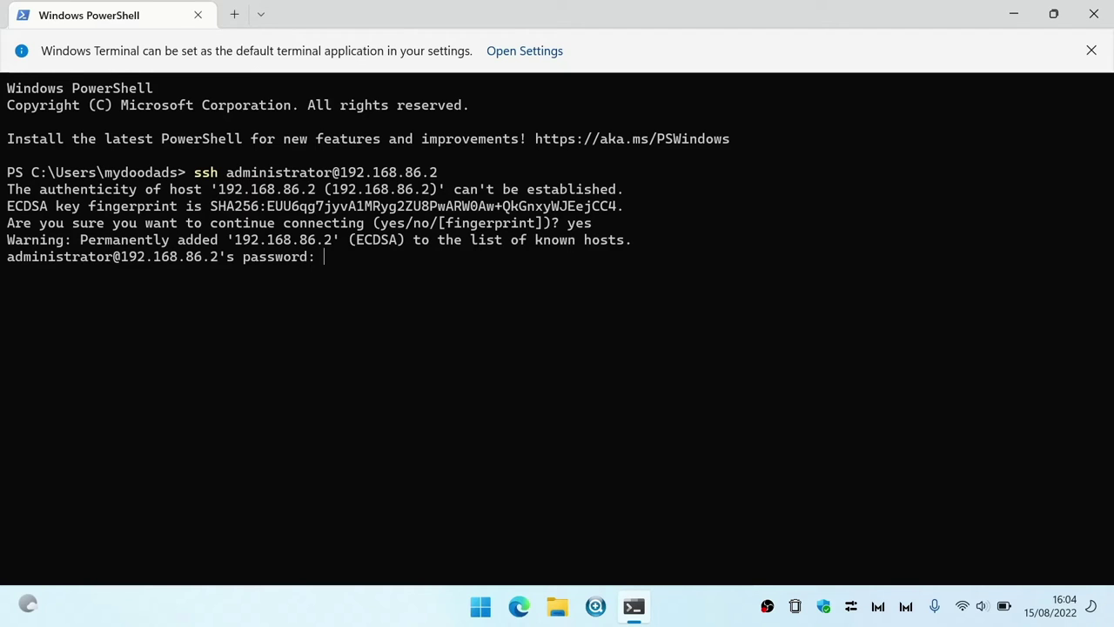
{"action": "key", "text": "Return"}
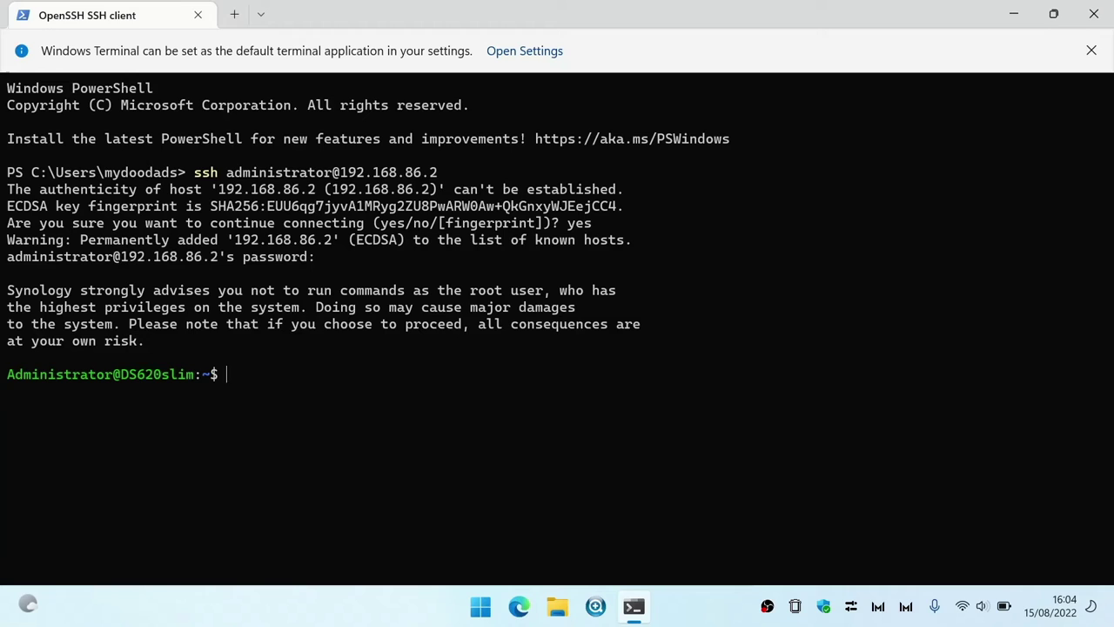
- Search the NAS log for memory test results with sudo cat /var/log/messages | grep Memtest, entering the account password
{"action": "type", "text": "sudo cat /var/log/"}
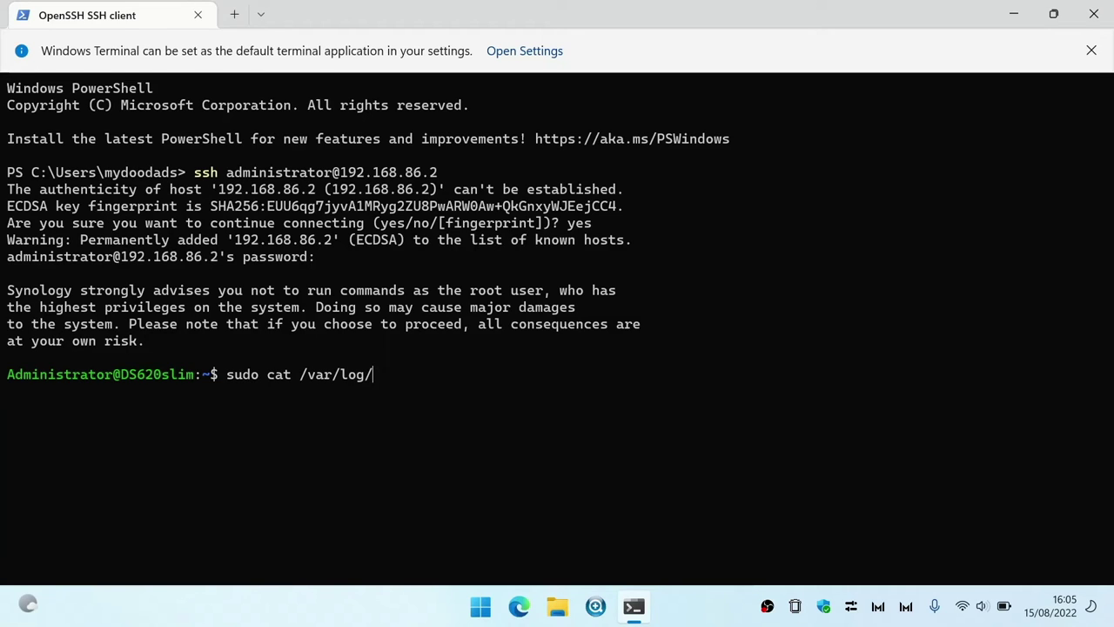
{"action": "type", "text": "messages | grep"}
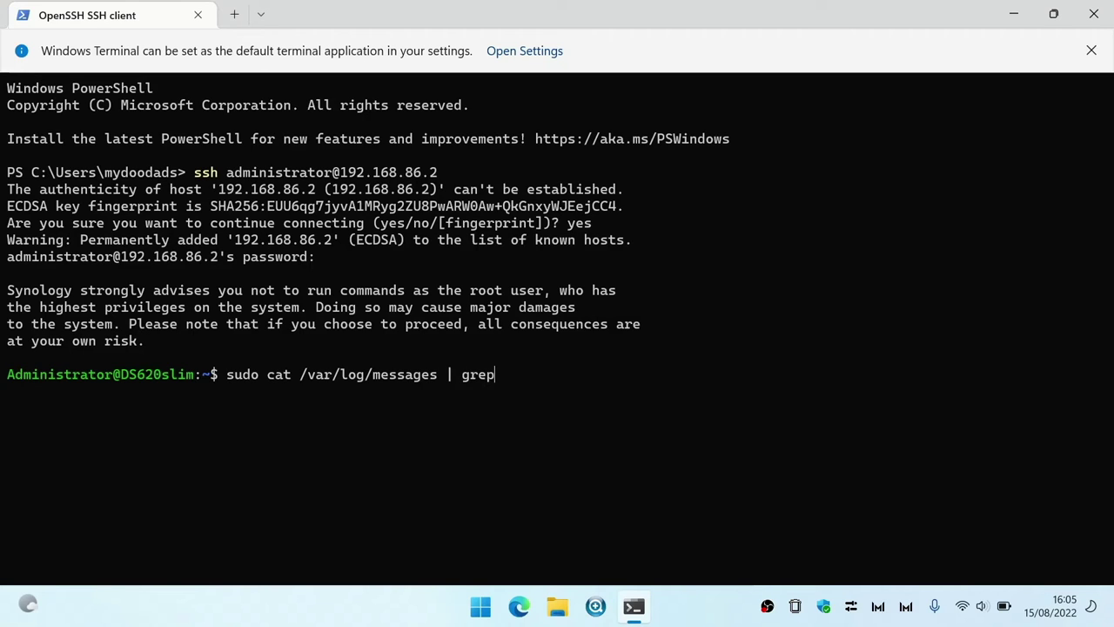
{"action": "type", "text": " Memtest"}
{"action": "key", "text": "Return"}
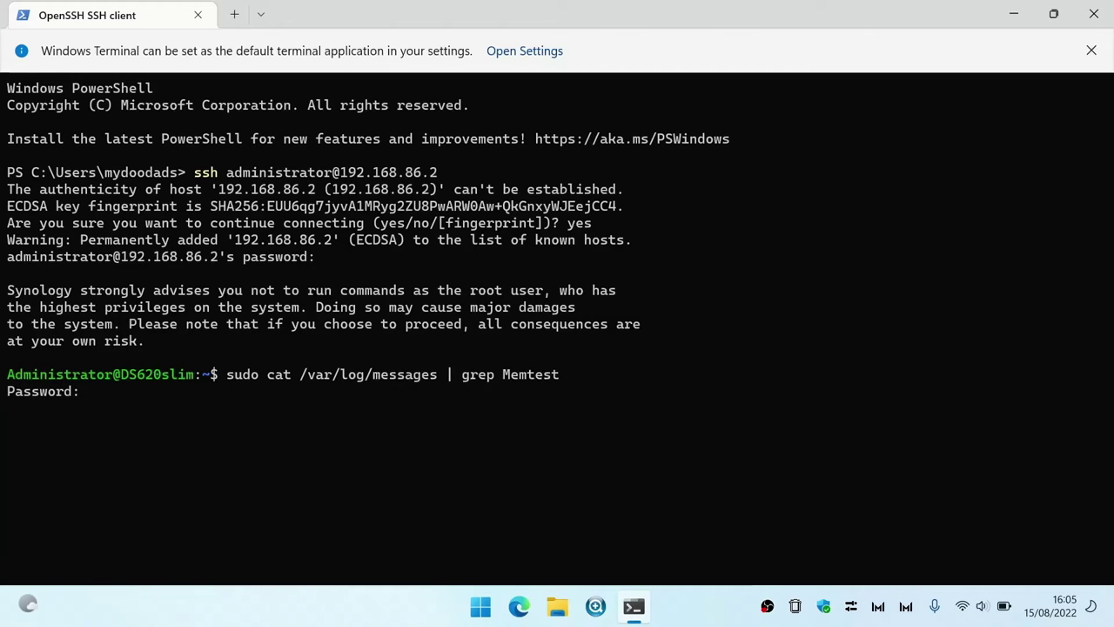
{"action": "key", "text": "Return"}
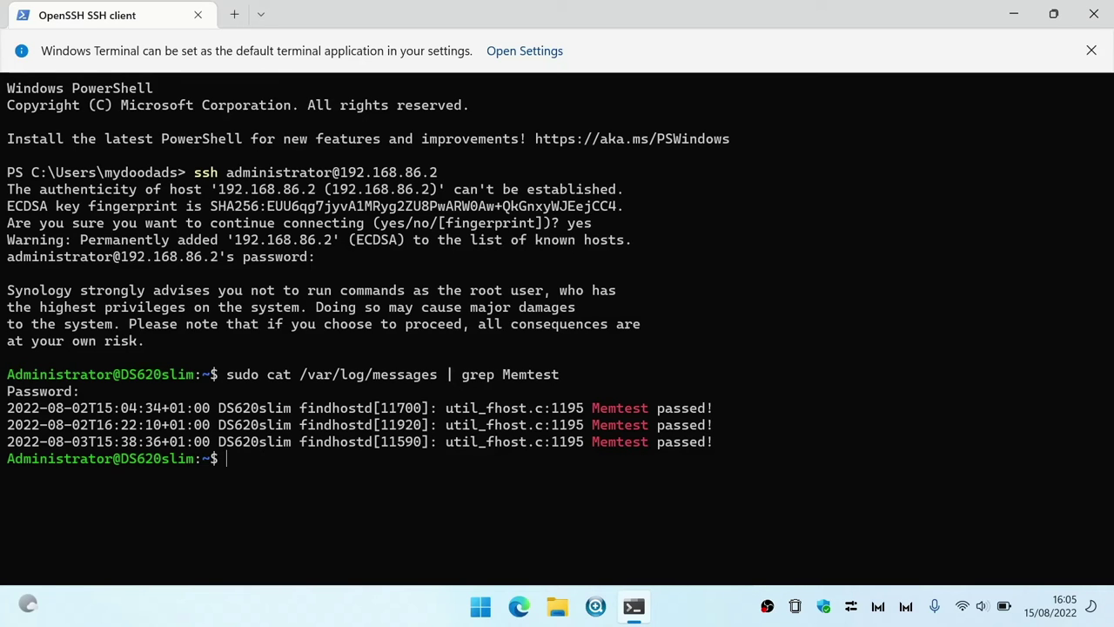
- Exit the SSH session on the NAS and exit the Windows PowerShell session
{"action": "type", "text": "exit"}
{"action": "key", "text": "Return"}
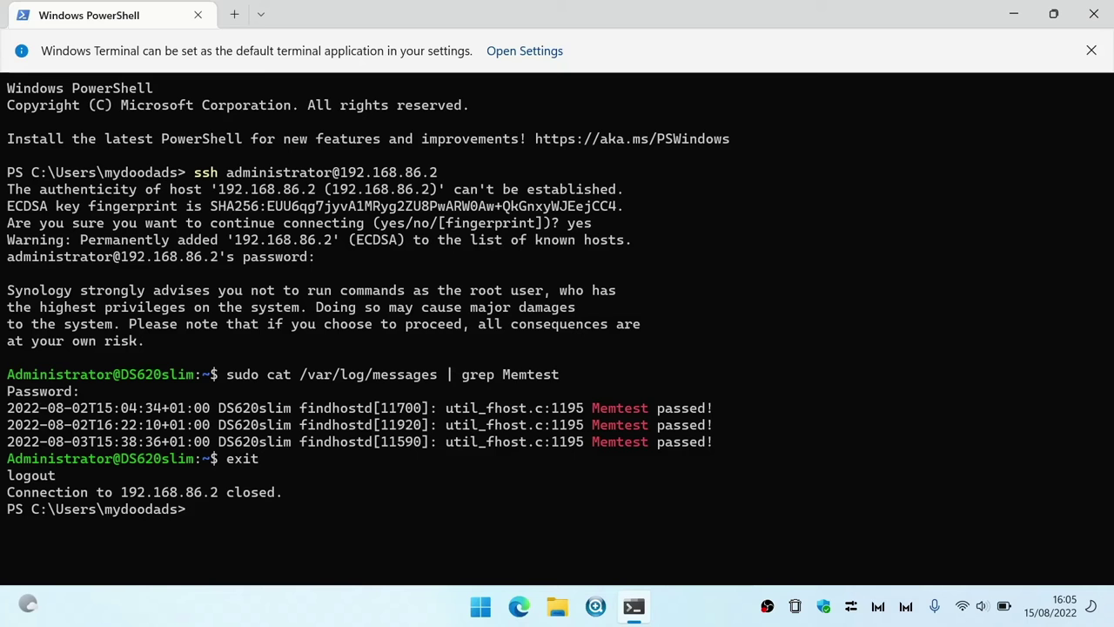
{"action": "type", "text": "exit"}
{"action": "key", "text": "Return"}
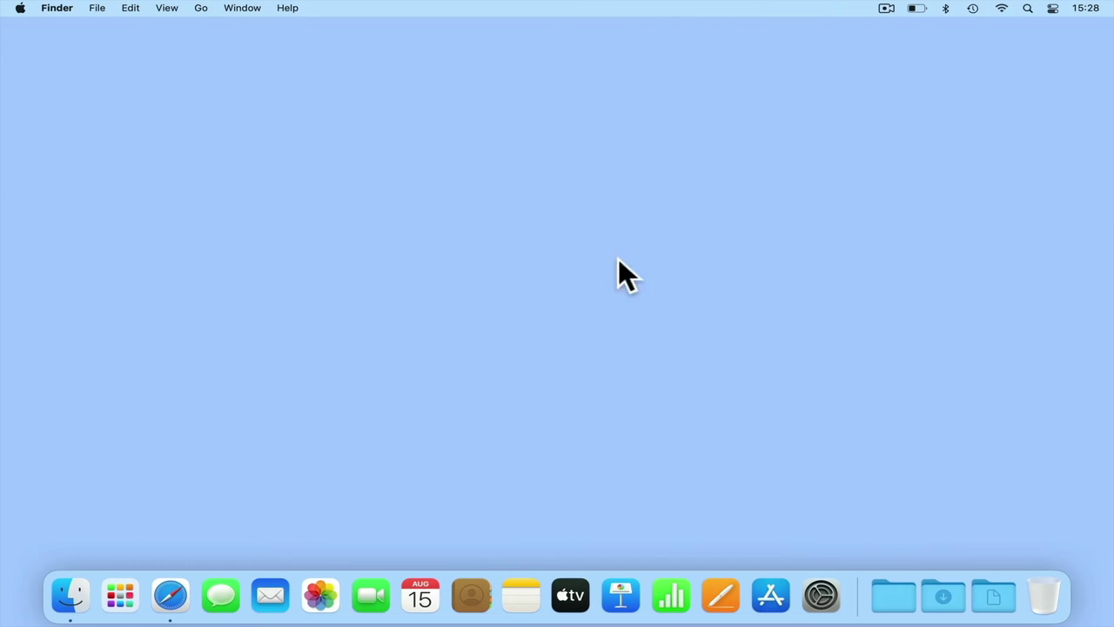
- Switch to the Mac, search for terminal and open the Terminal app
{"action": "left_click", "coordinate": [1028, 9]}
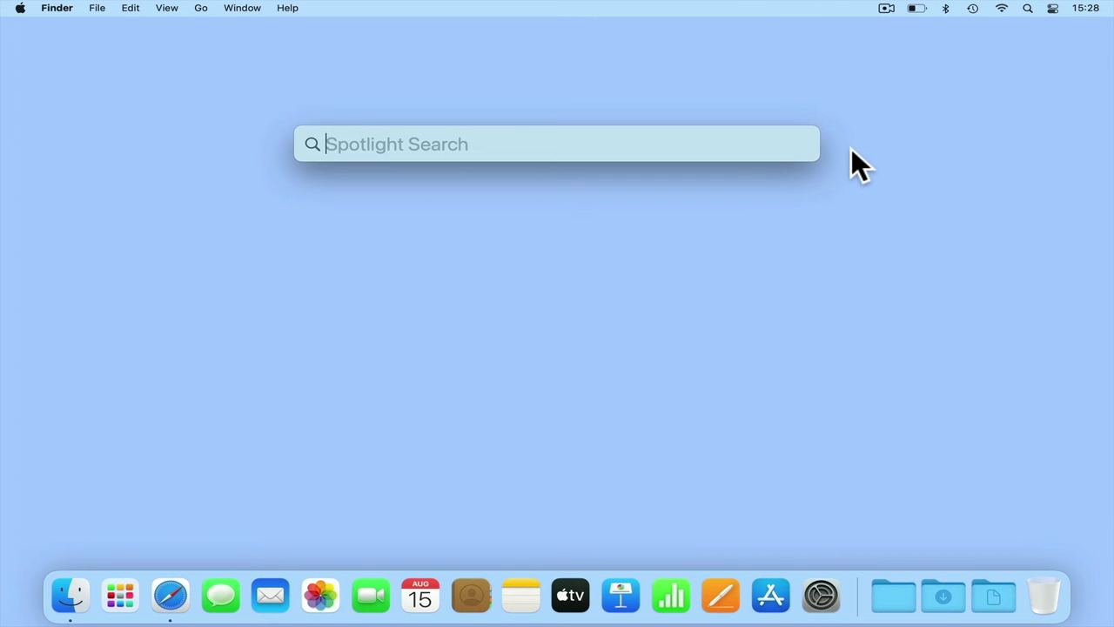
{"action": "type", "text": "terminal"}
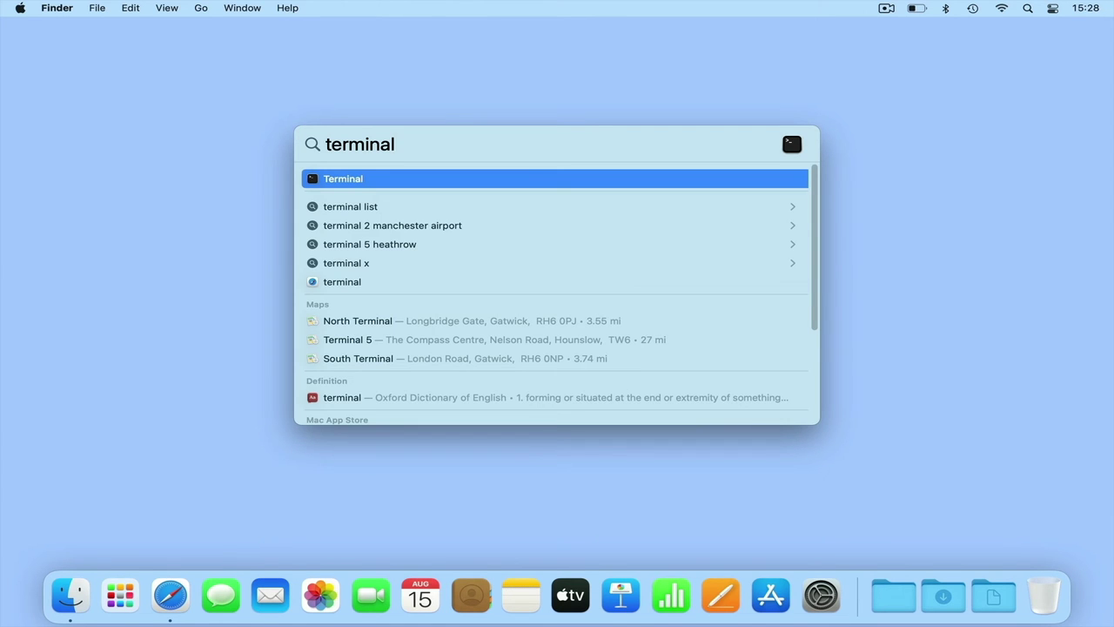
{"action": "key", "text": "Return"}
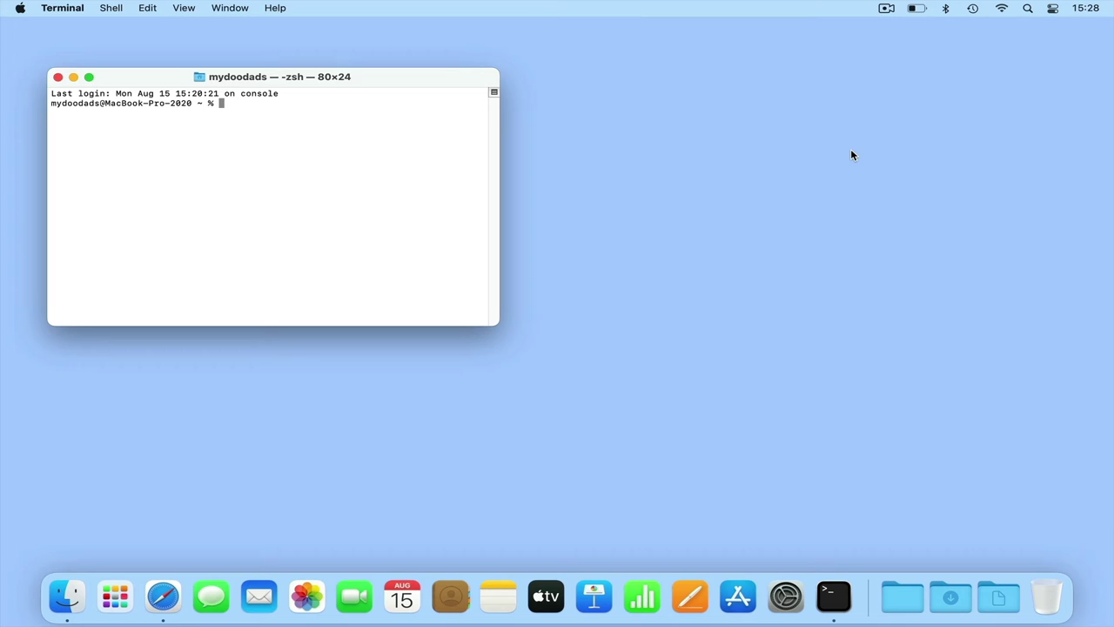
{"action": "type", "text": "ssh administrator@192.168.86"}
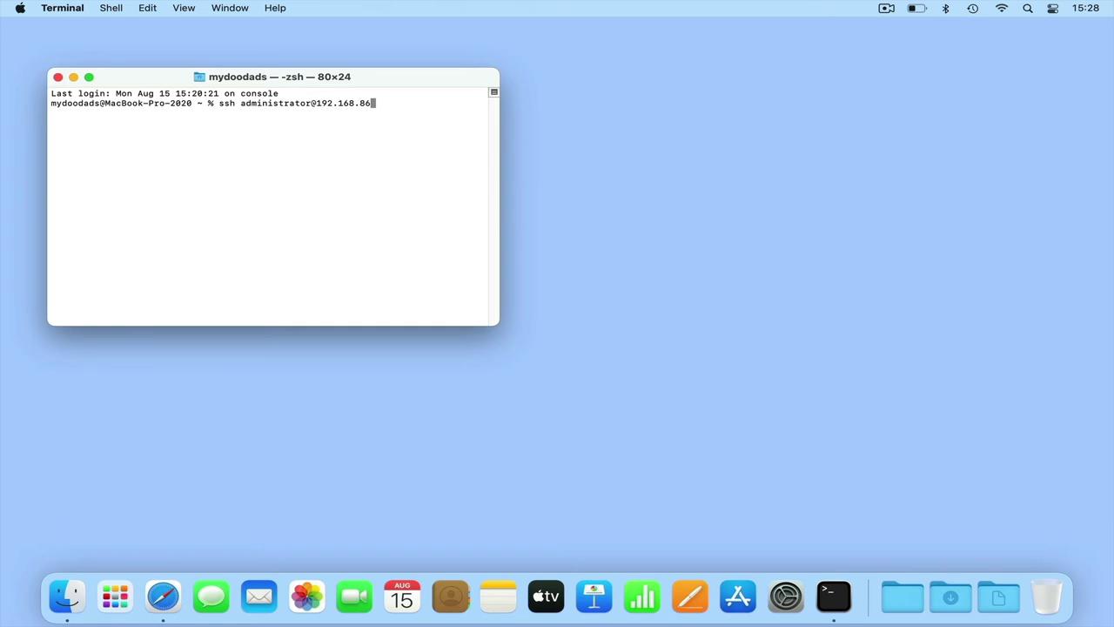
{"action": "type", "text": ".2"}
{"action": "key", "text": "Return"}
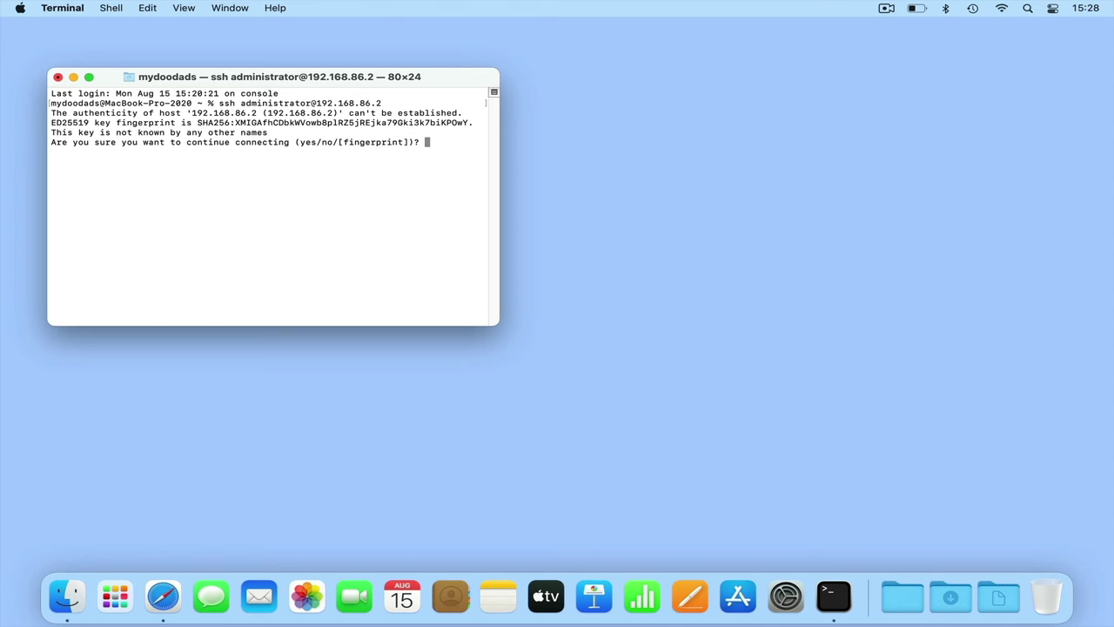
{"action": "type", "text": "yes"}
{"action": "key", "text": "Return"}
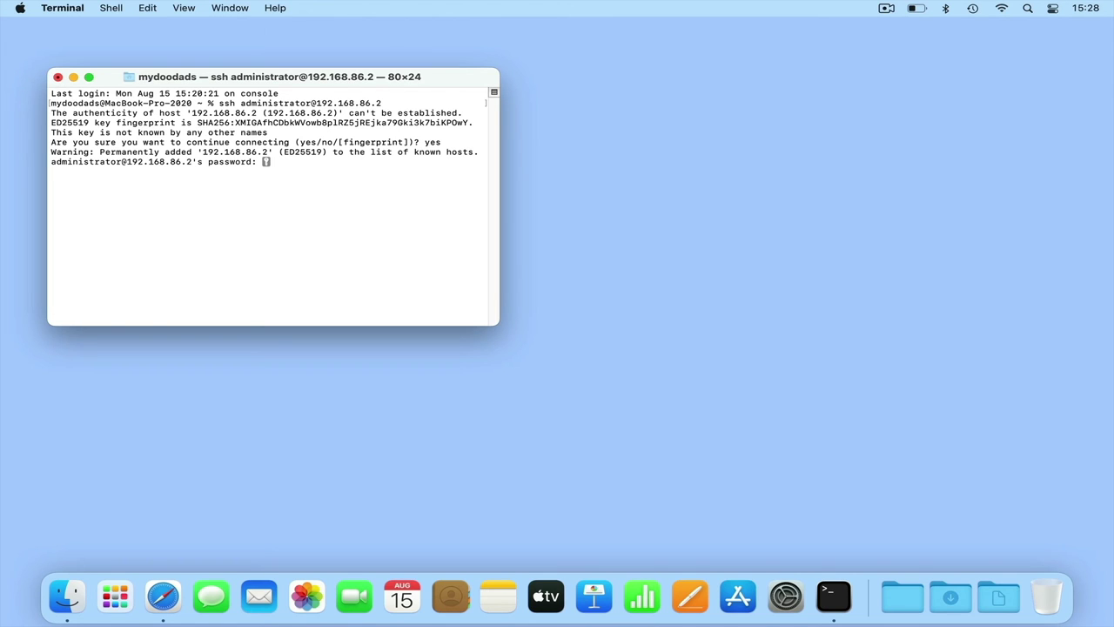
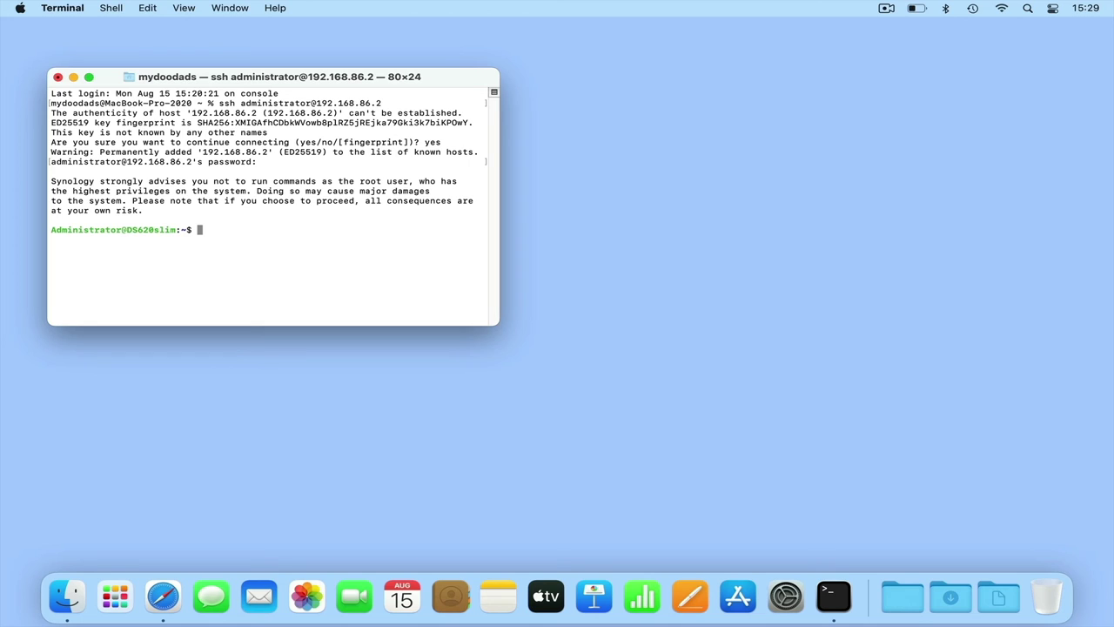
- Run sudo cat /var/log/messages | grep Memtest in the Mac's SSH session and enter the account password
{"action": "type", "text": "sudo cat /var/log/messages"}
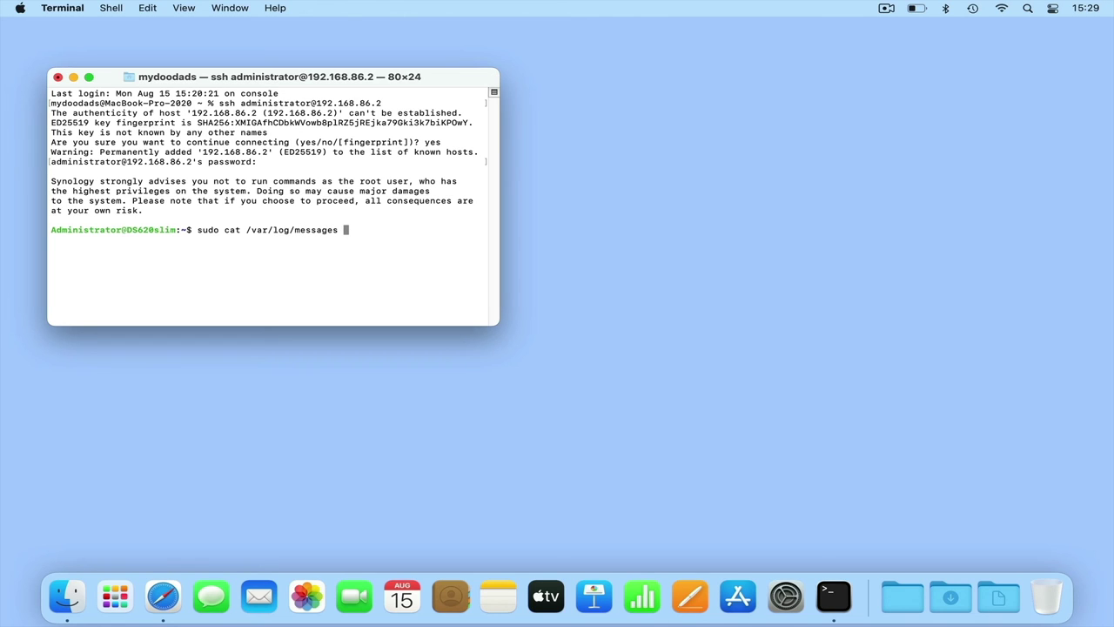
{"action": "type", "text": " | grep Memtest"}
{"action": "key", "text": "Return"}
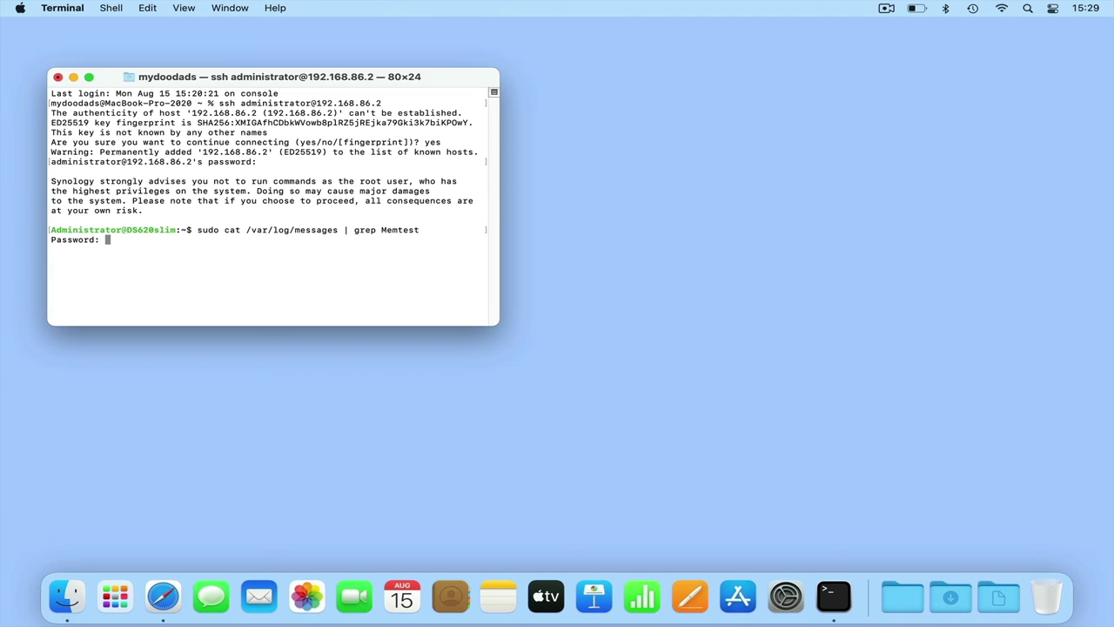
{"action": "key", "text": "Return"}
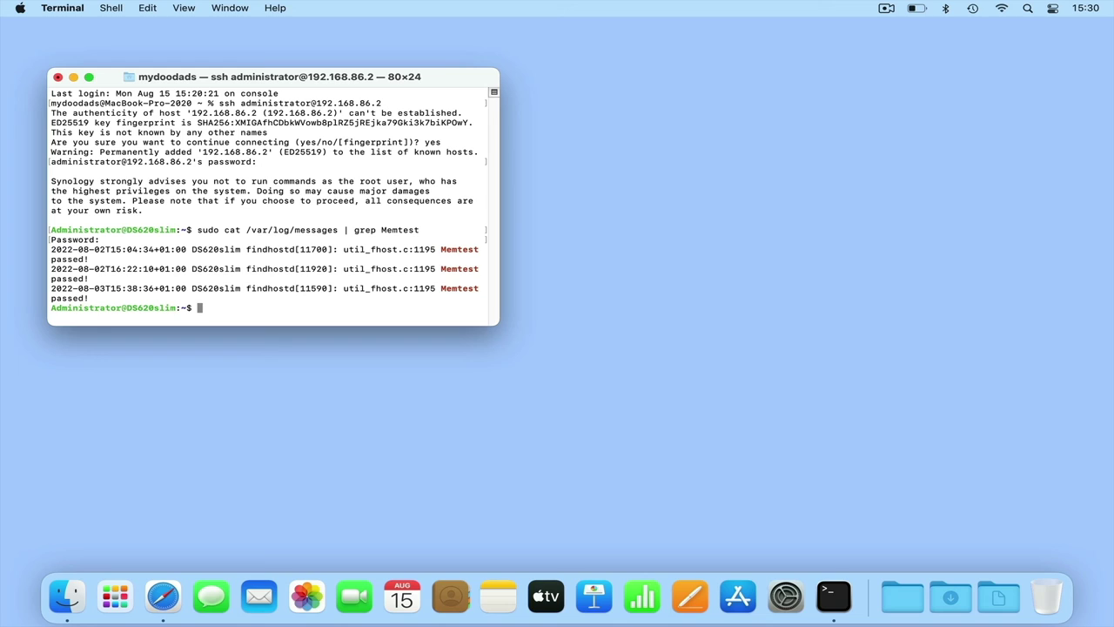
- Exit the NAS's SSH session on the Mac and exit the local zsh session
{"action": "type", "text": "exit"}
{"action": "key", "text": "Return"}
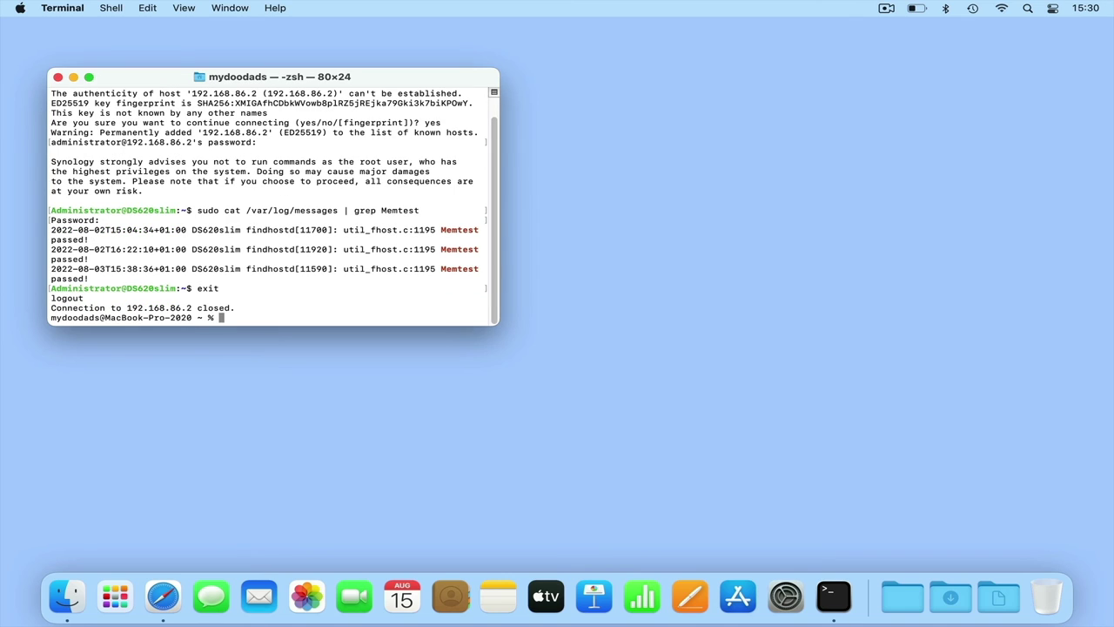
{"action": "type", "text": "exit"}
{"action": "key", "text": "Return"}
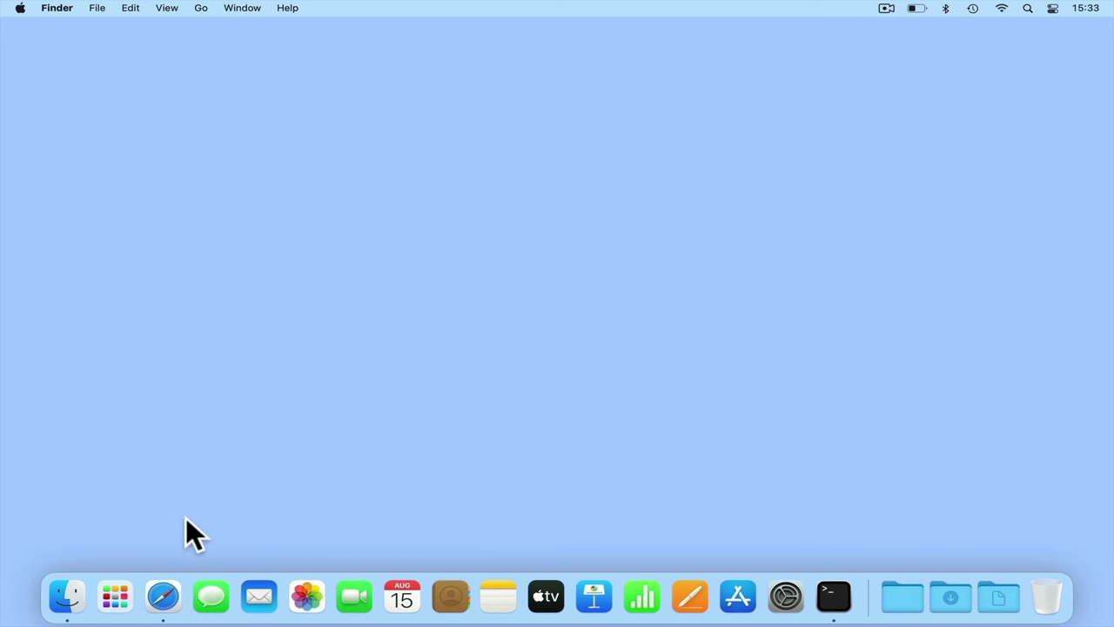
- Switch to Safari, go to 192.168.86.2:5000 and sign in to DSM with the administrator account and its password
{"action": "left_click", "coordinate": [172, 585]}
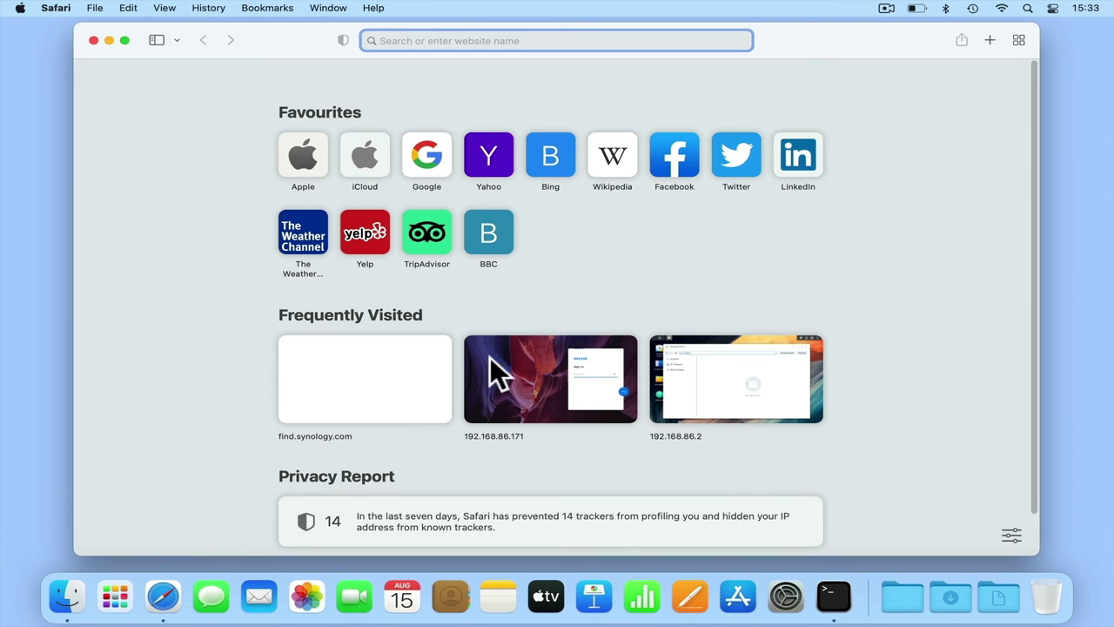
{"action": "type", "text": "192.168.86.2:5000/"}
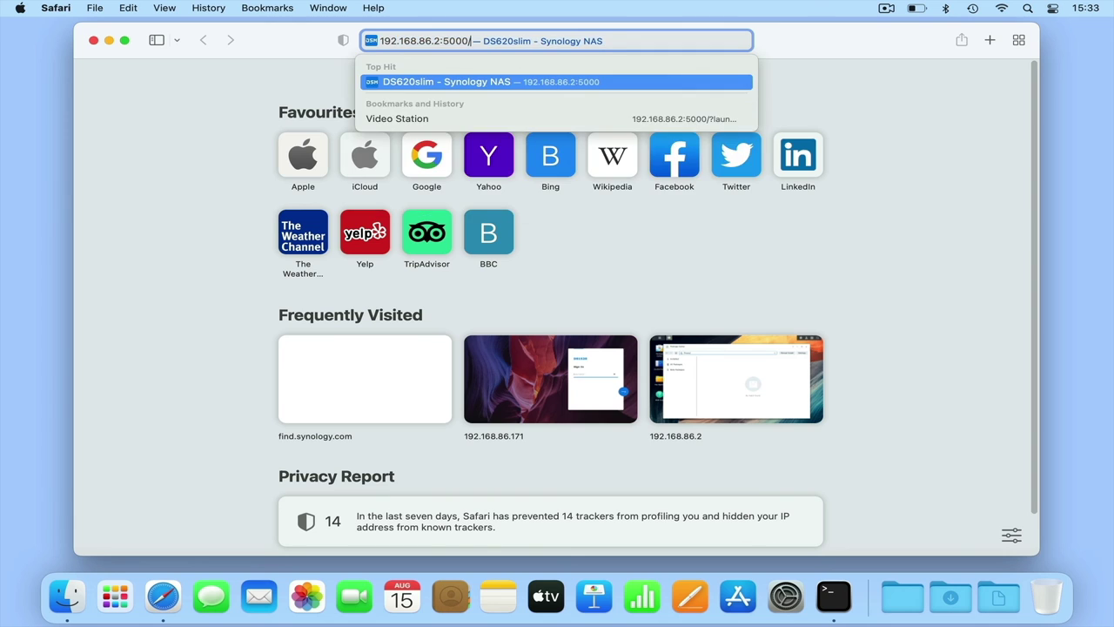
{"action": "key", "text": "Return"}
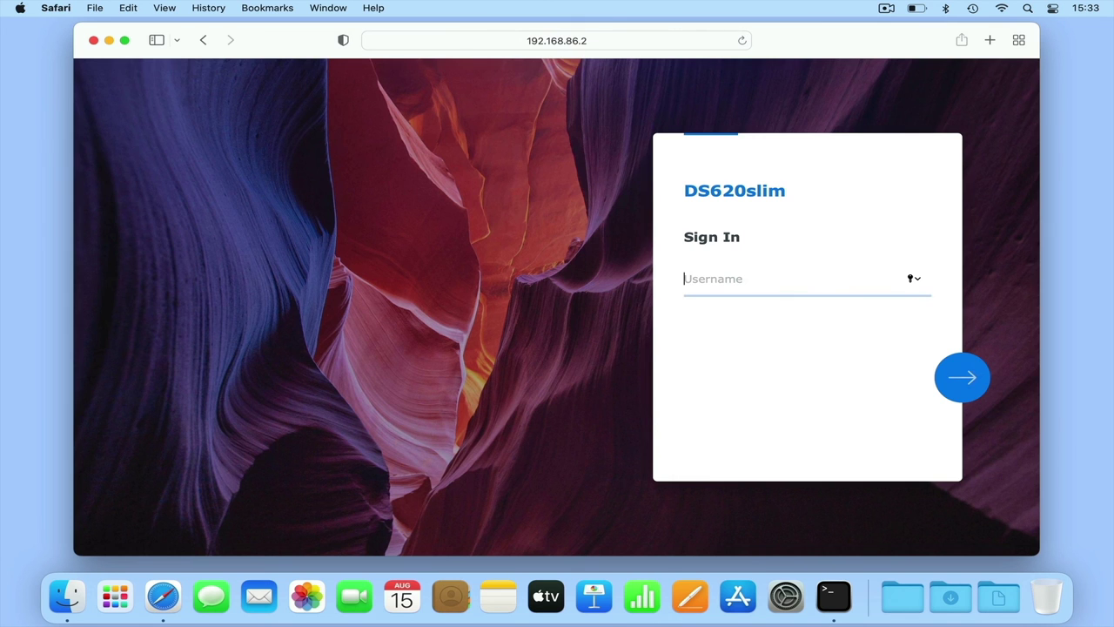
{"action": "type", "text": "administrator"}
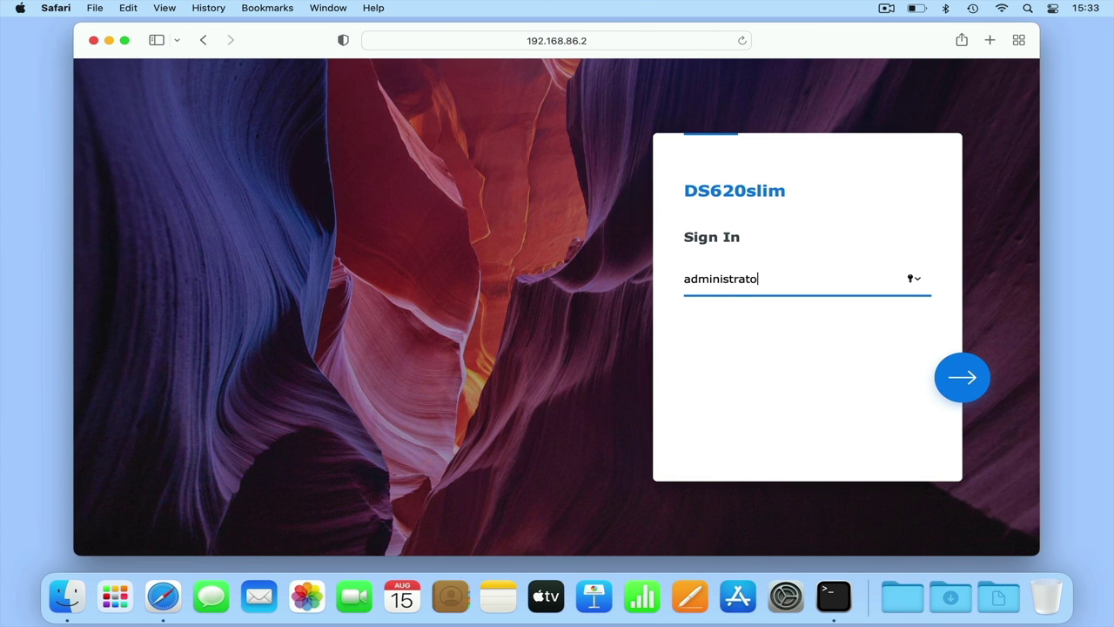
{"action": "key", "text": "Return"}
{"action": "type", "text": "••••••••"}
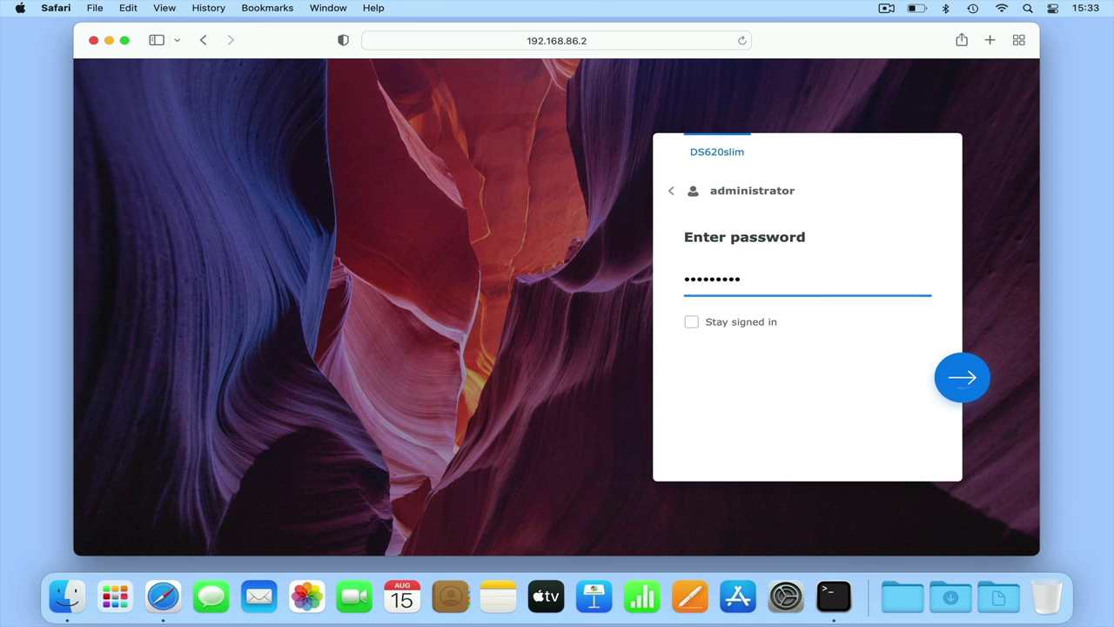
{"action": "key", "text": "Return"}
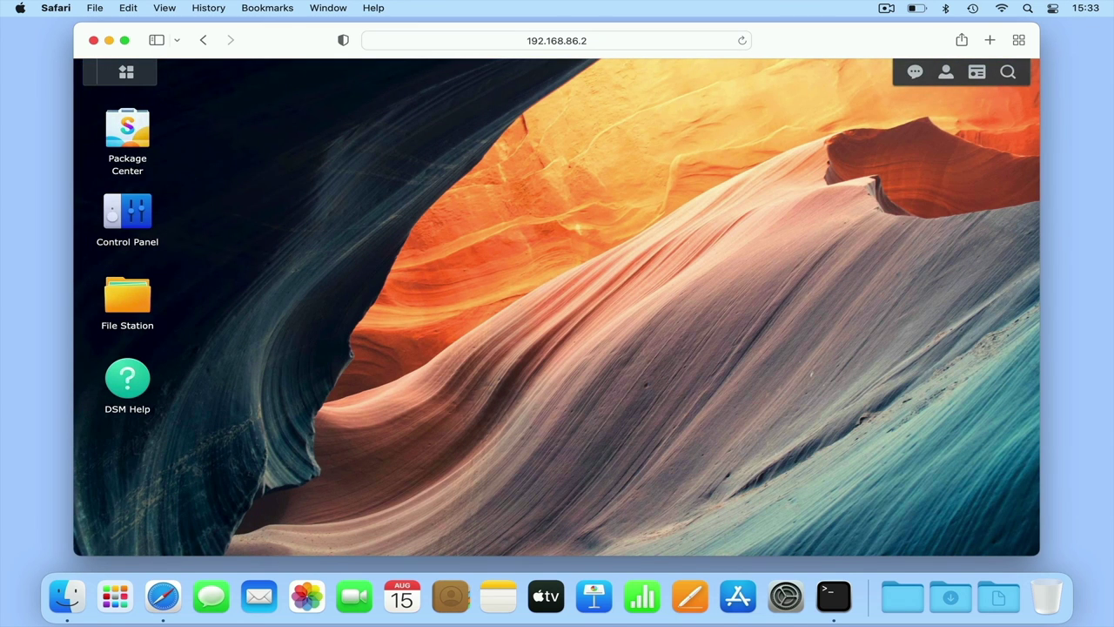
- Disable the SSH service in DSM's Terminal & SNMP settings and apply the change
{"action": "left_click", "coordinate": [144, 220]}
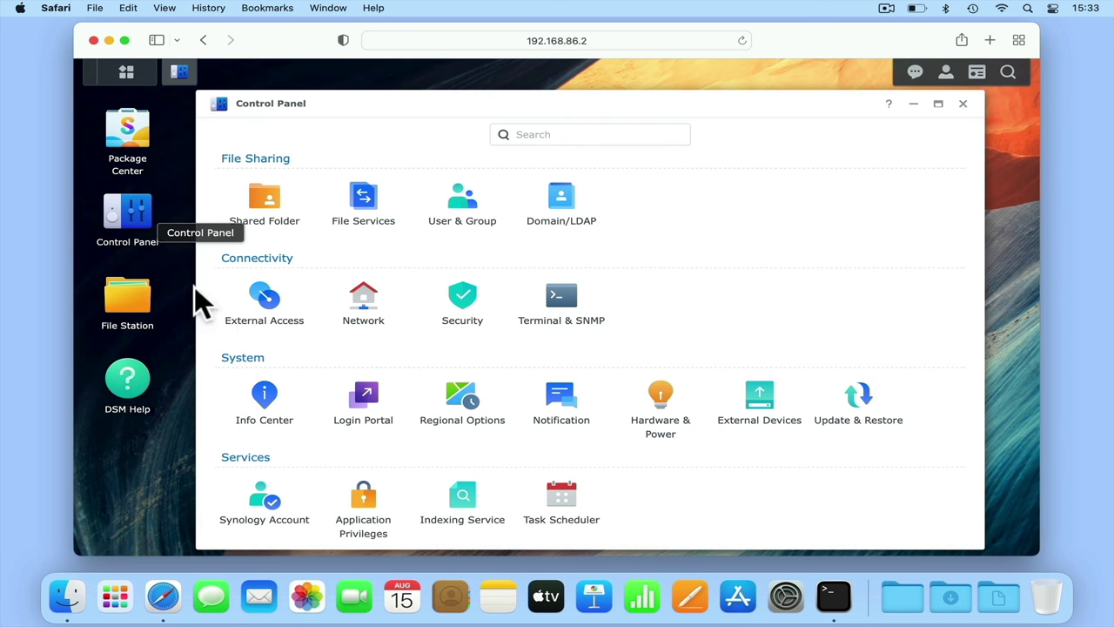
{"action": "left_click", "coordinate": [566, 309]}
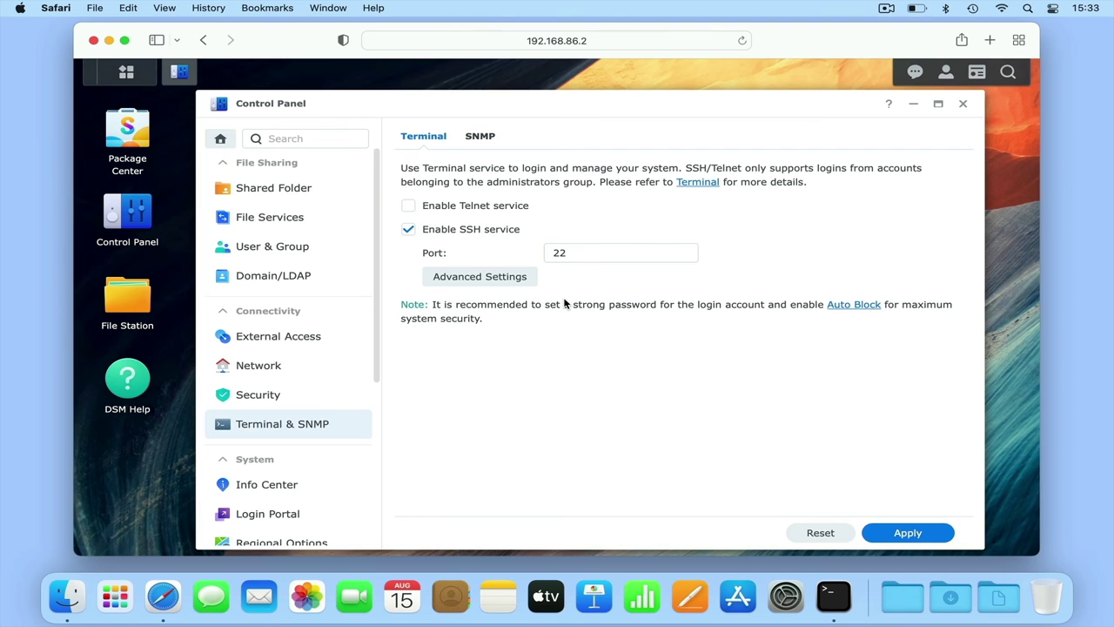
{"action": "left_click", "coordinate": [409, 229]}
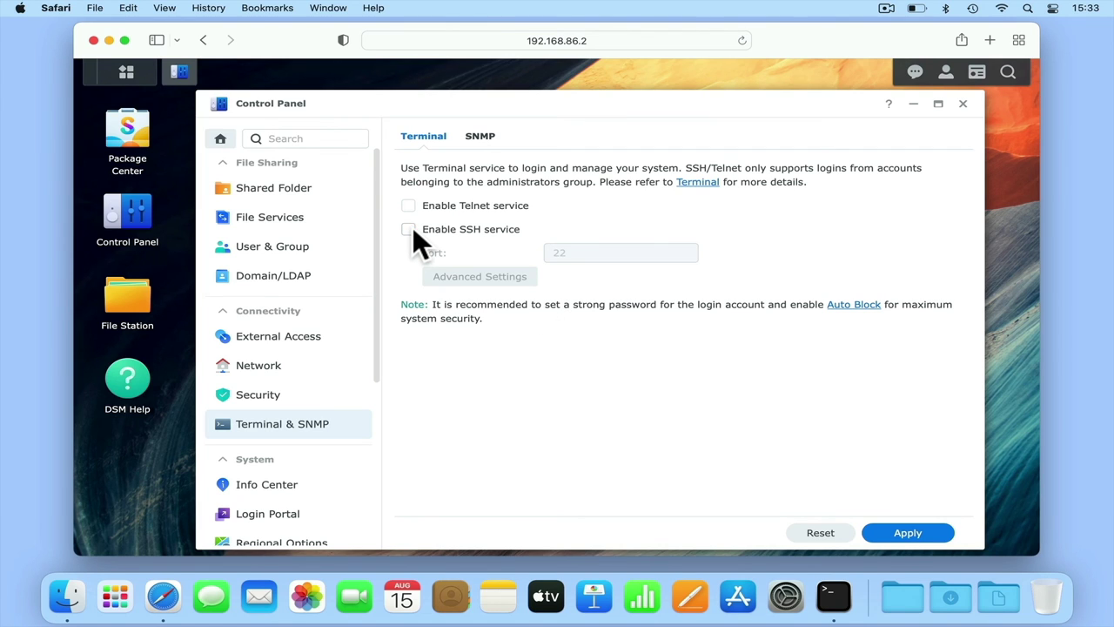
{"action": "left_click", "coordinate": [930, 541]}
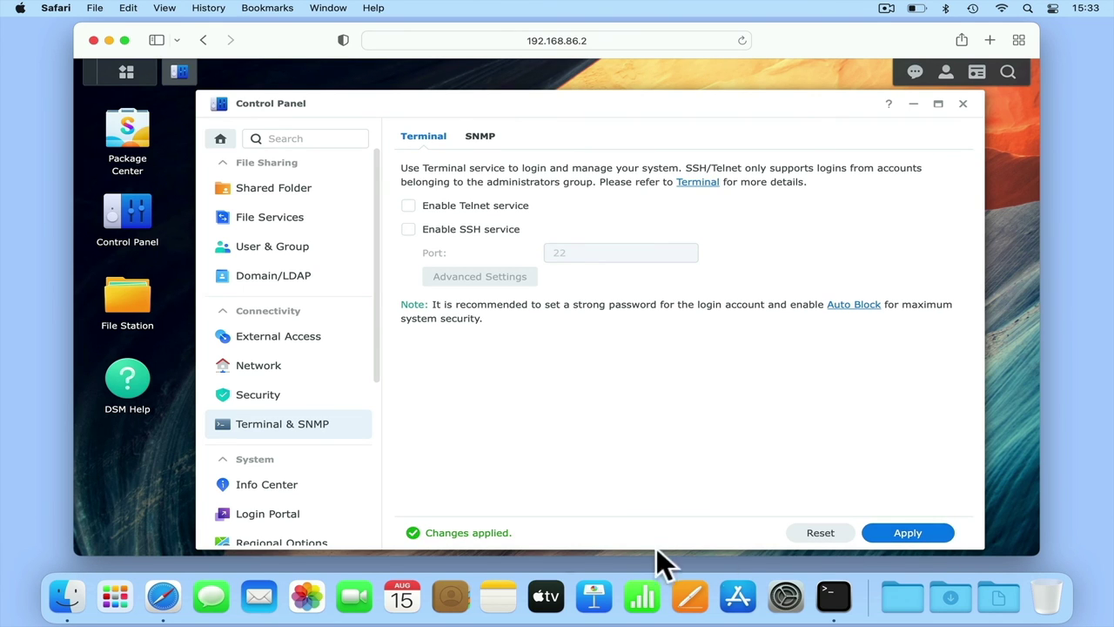
- Disable the encrypted terminal service rule in the default firewall profile and save the firewall settings
{"action": "left_click", "coordinate": [300, 409]}
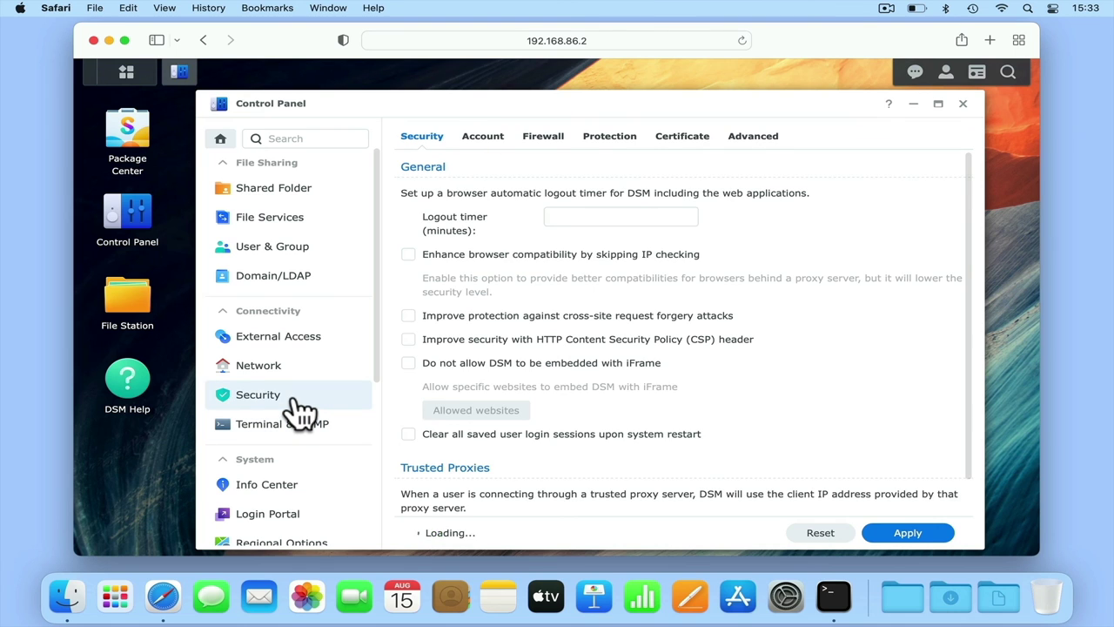
{"action": "left_click", "coordinate": [557, 143]}
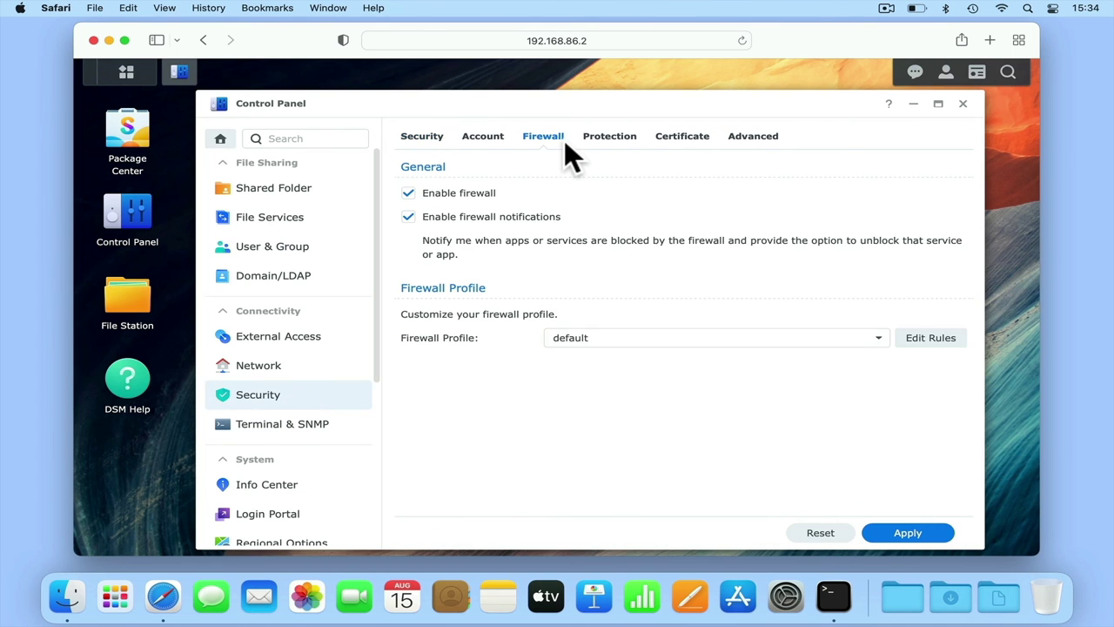
{"action": "left_click", "coordinate": [933, 344]}
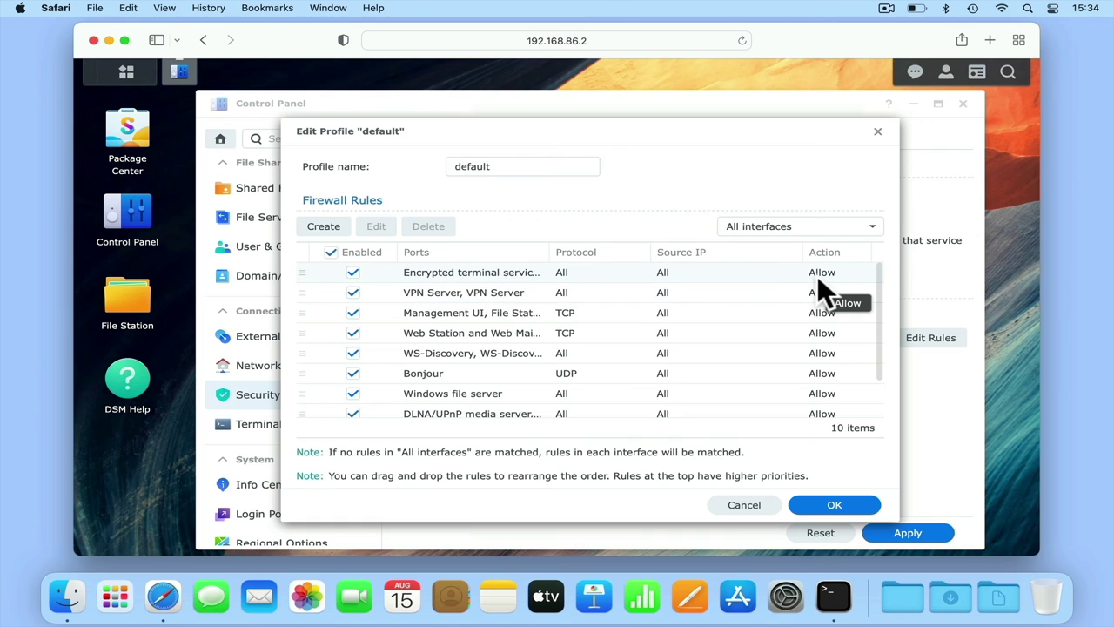
{"action": "left_click", "coordinate": [353, 274]}
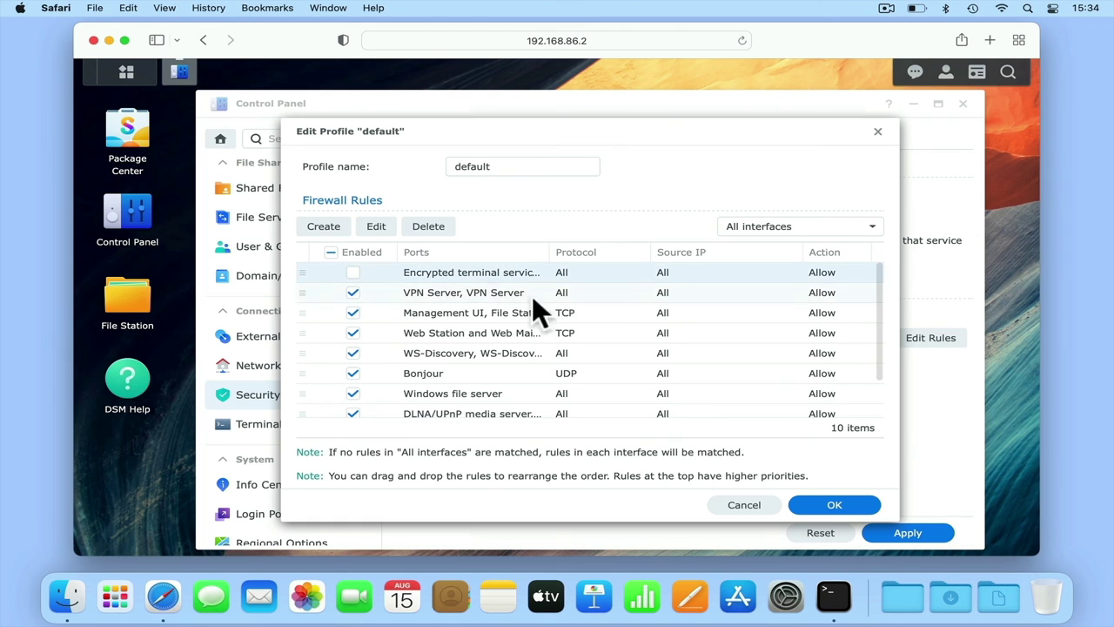
{"action": "left_click", "coordinate": [829, 506]}
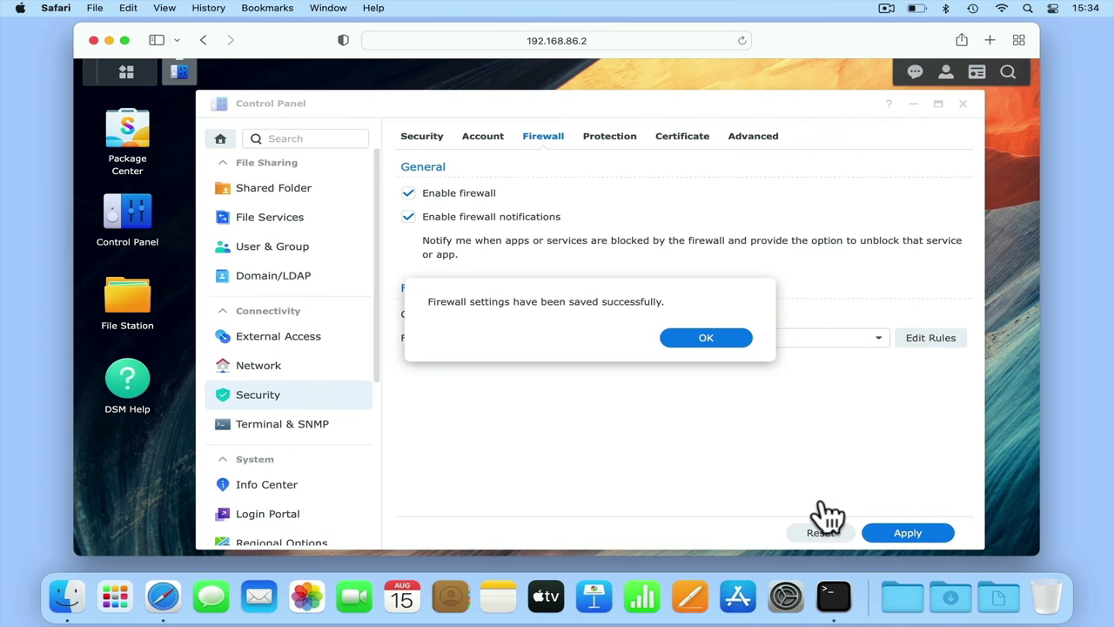
{"action": "left_click", "coordinate": [719, 342]}
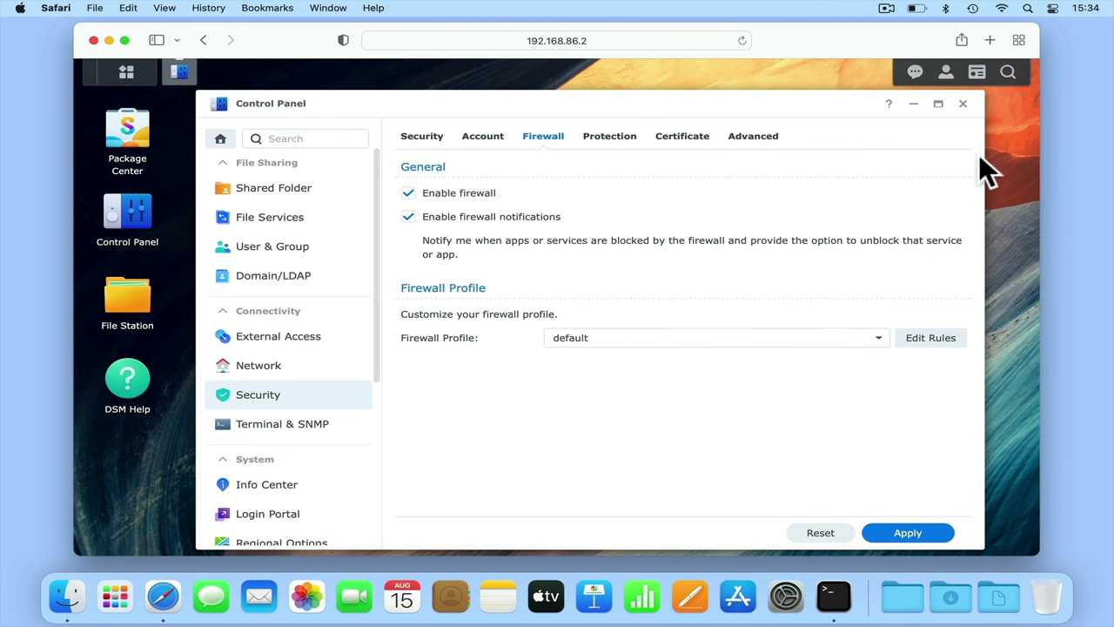
- Close Control Panel and sign out of DSM
{"action": "left_click", "coordinate": [963, 105]}
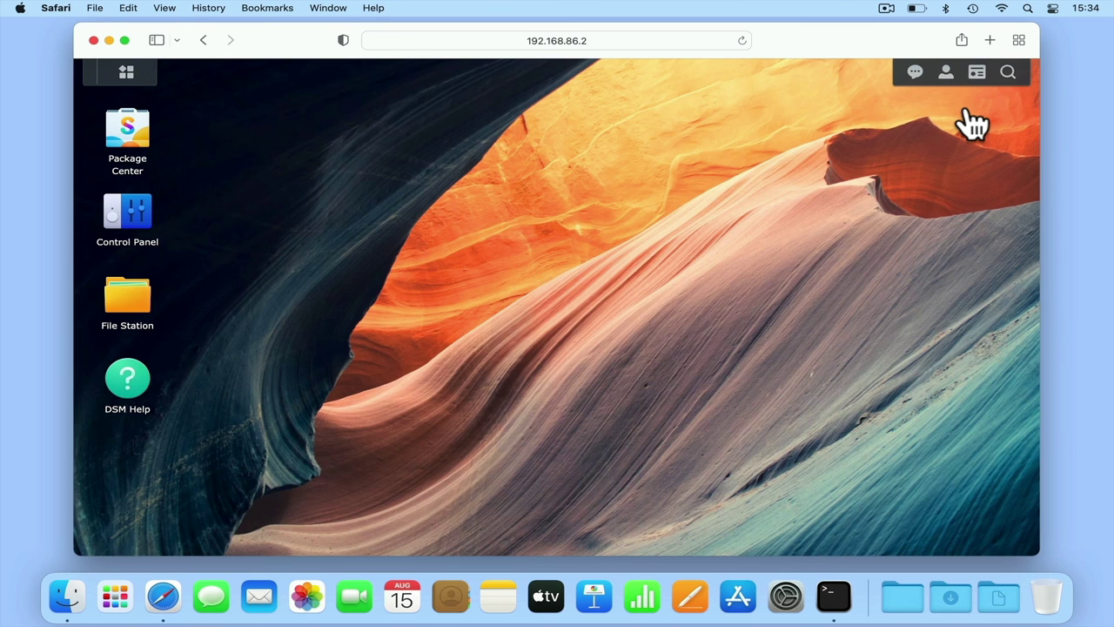
{"action": "left_click", "coordinate": [946, 73]}
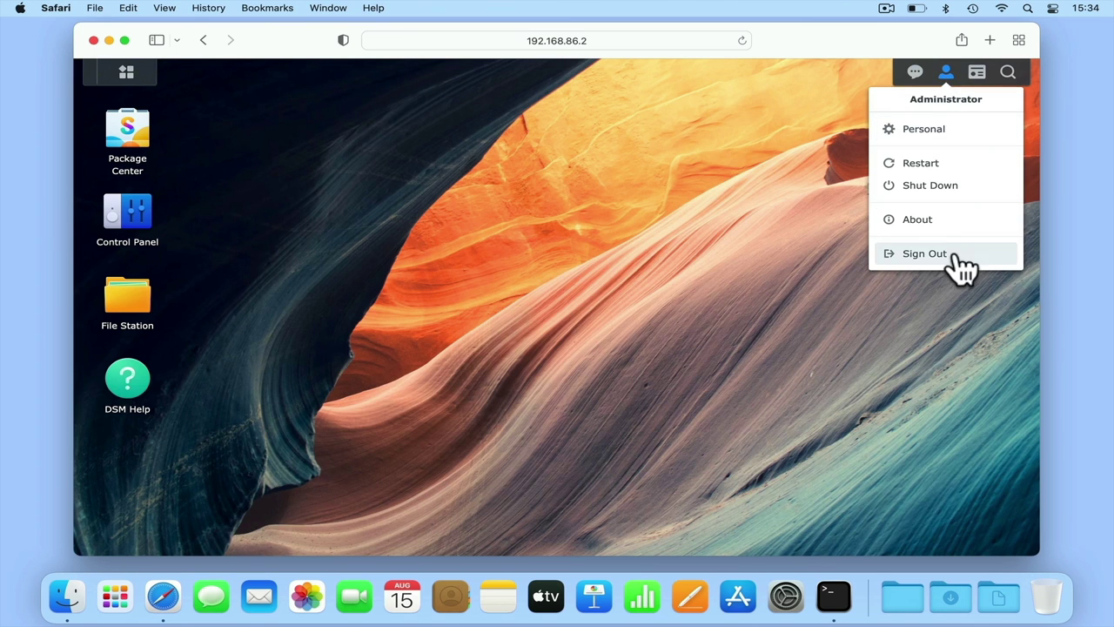
{"action": "left_click", "coordinate": [957, 258]}
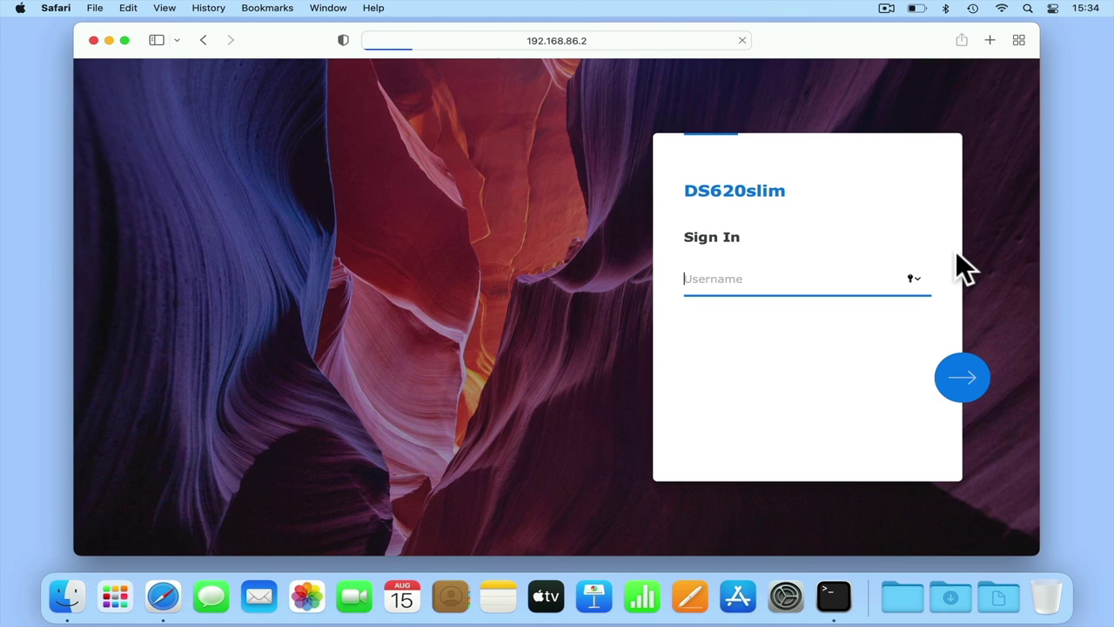